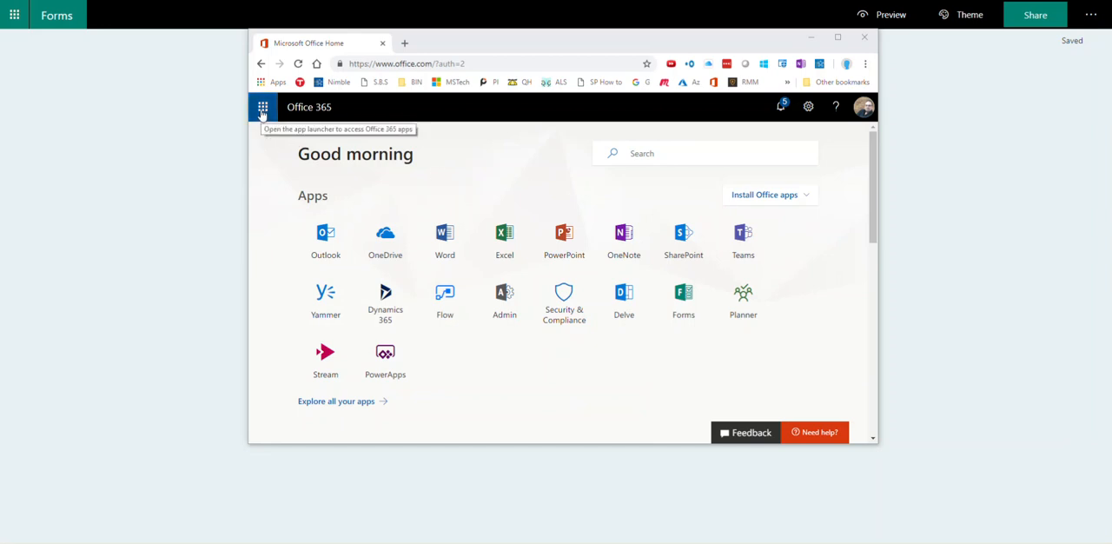
pyautogui.click(263, 108)
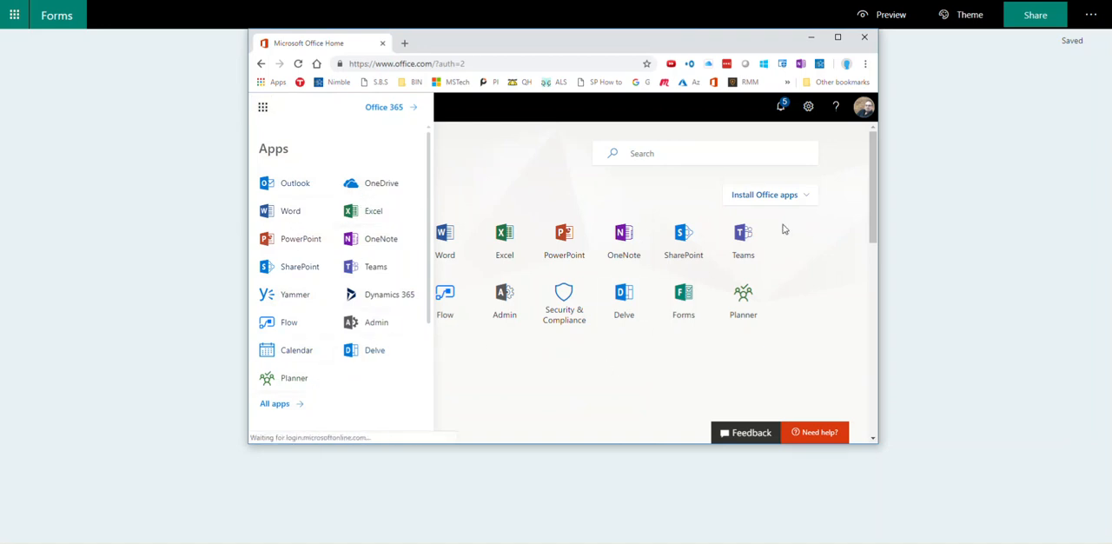
pyautogui.click(559, 373)
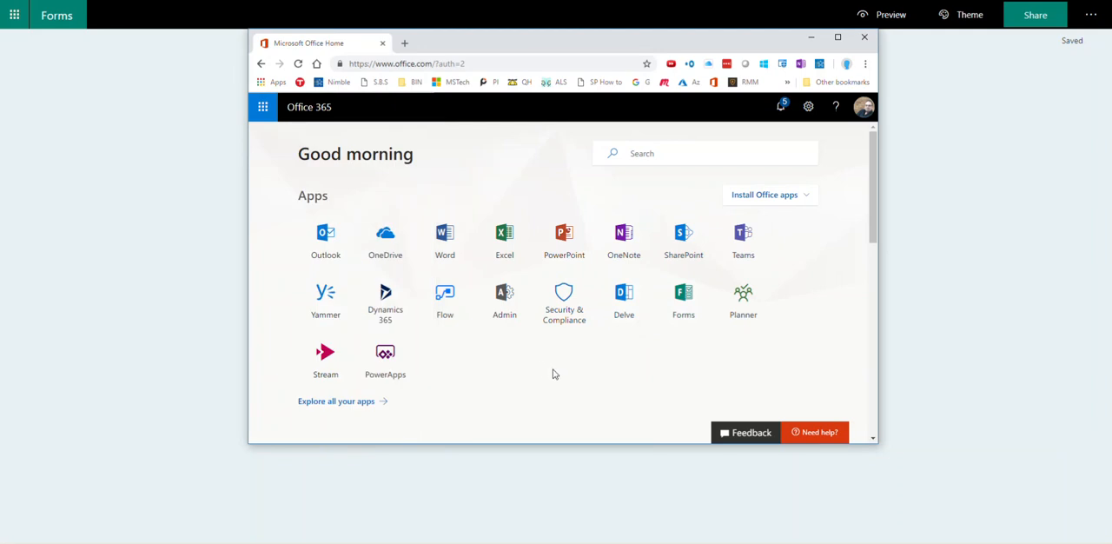
pyautogui.click(264, 107)
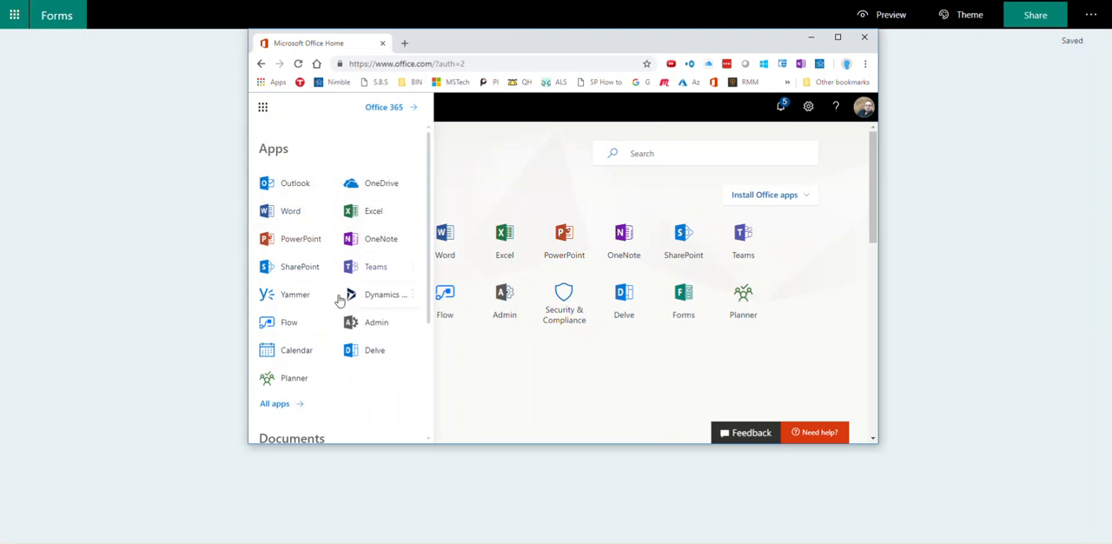
pyautogui.click(588, 389)
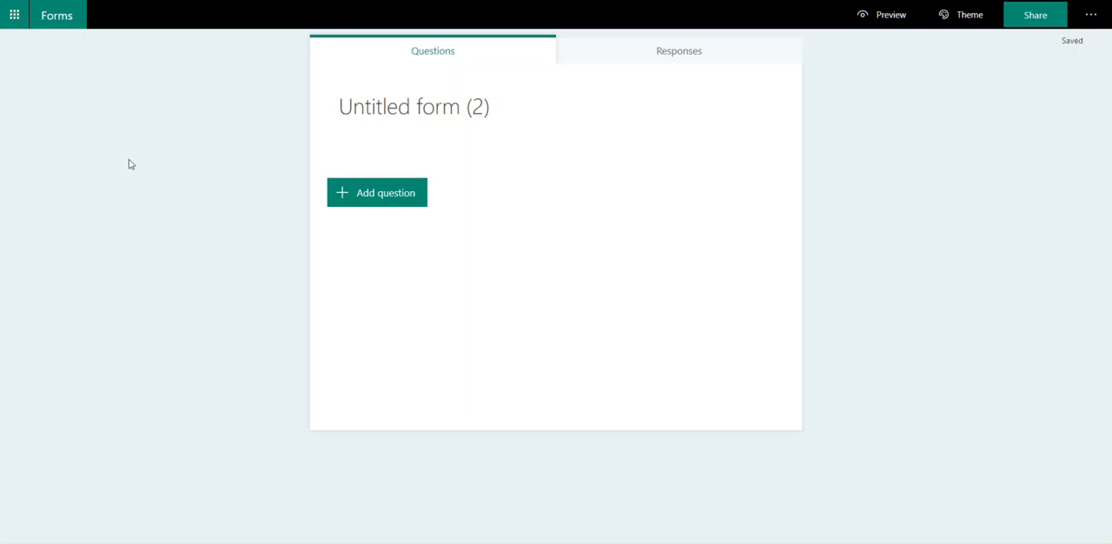
# Step: Title the untitled form "Demo Form to Rule them all!"
pyautogui.click(509, 109)
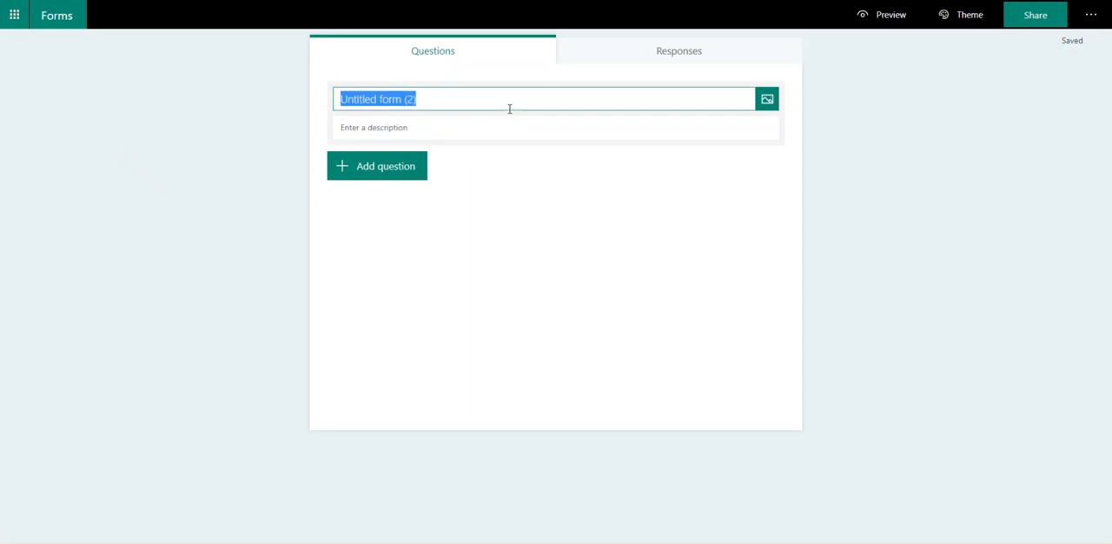
pyautogui.write('Demo')
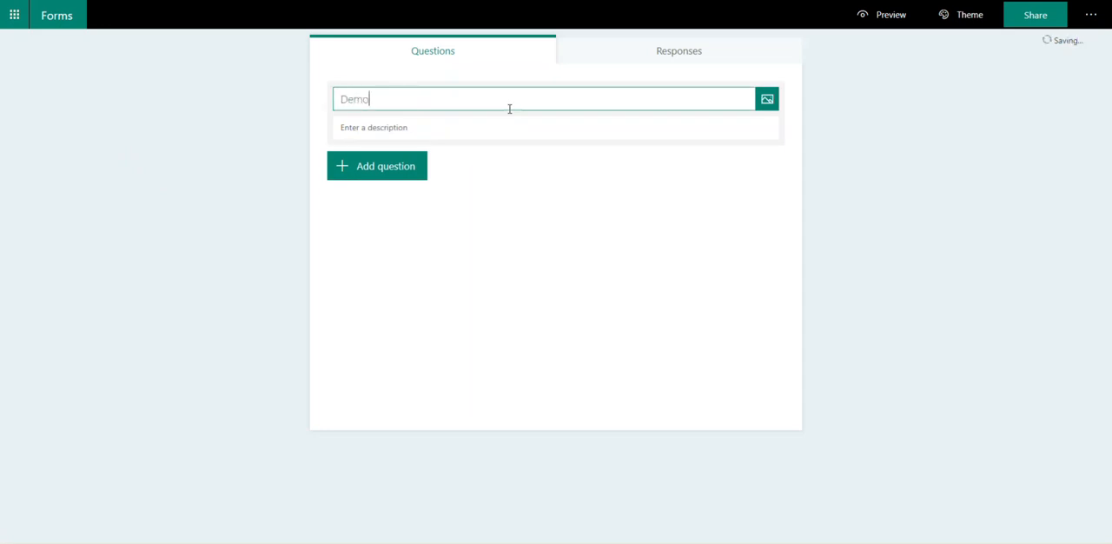
pyautogui.write(' Form to Rule them all!')
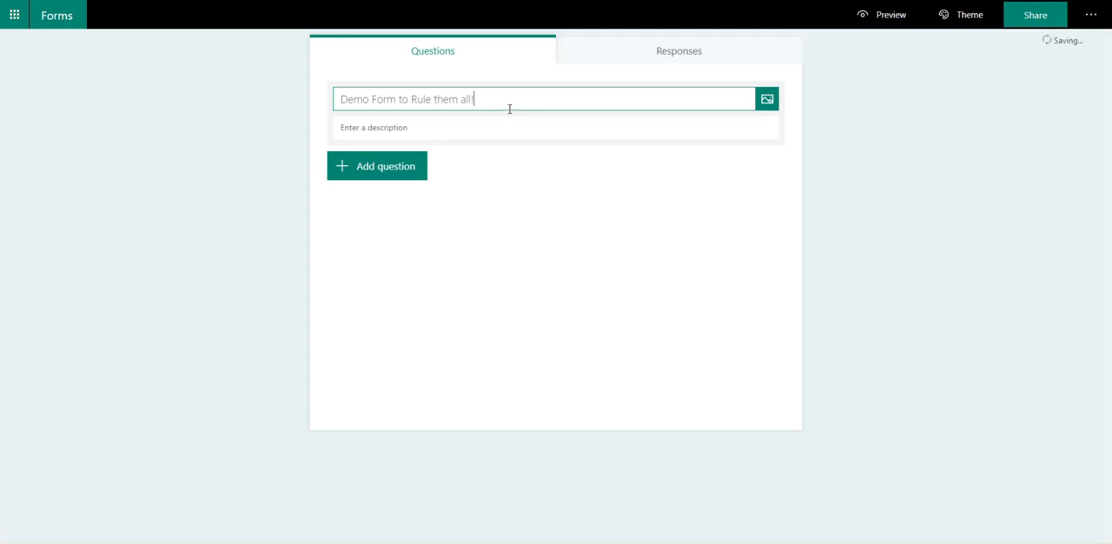
# Step: Enter the form description "This is a form to test how we build a new form for the blog post"
pyautogui.click(522, 118)
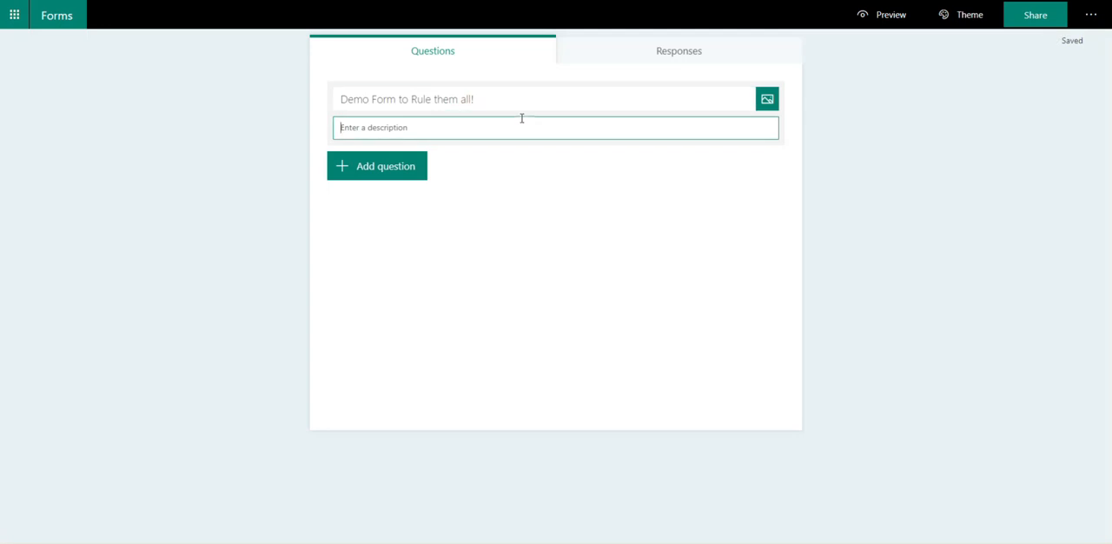
pyautogui.write('Thi')
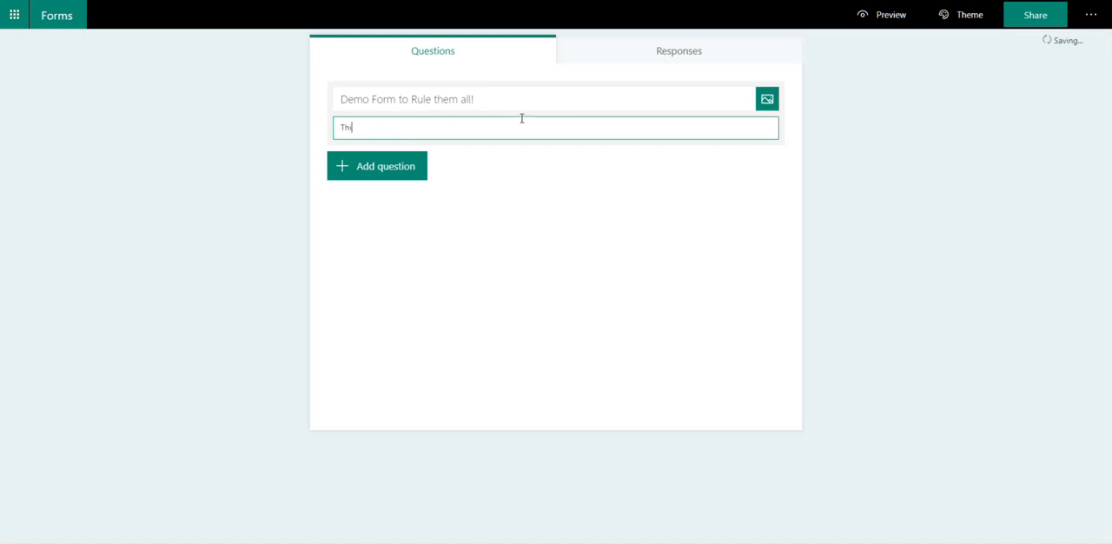
pyautogui.write('s is a form to test how we build a new')
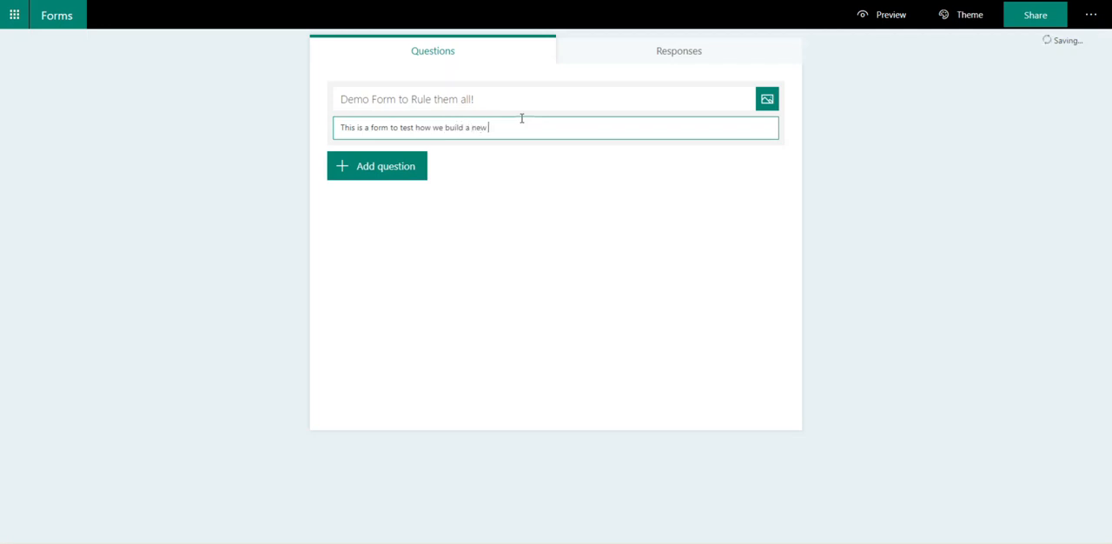
pyautogui.write(' form for the blog post')
pyautogui.click(847, 192)
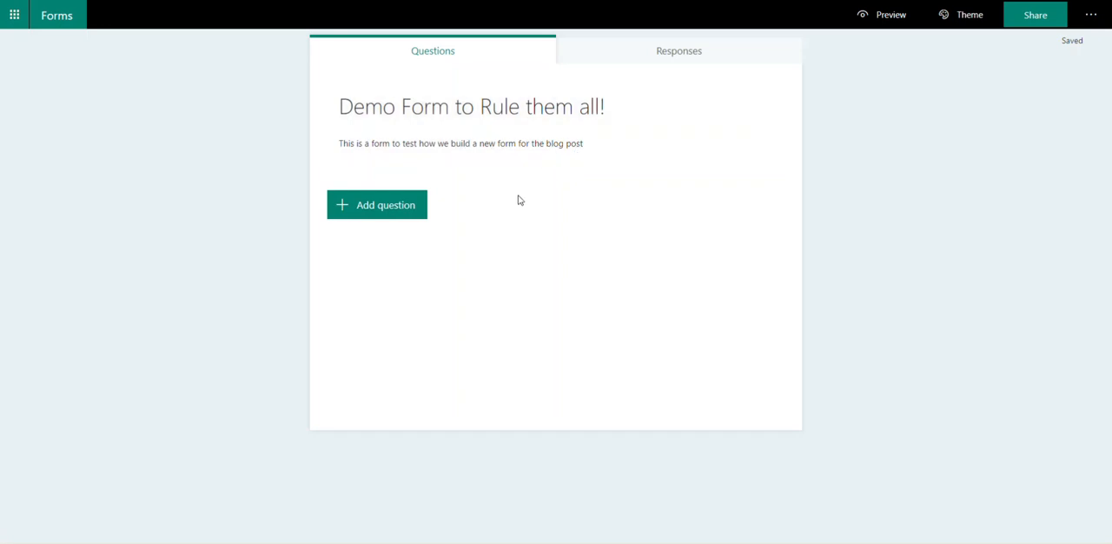
# Step: Look at the form's response summary and return to its questions
pyautogui.click(681, 52)
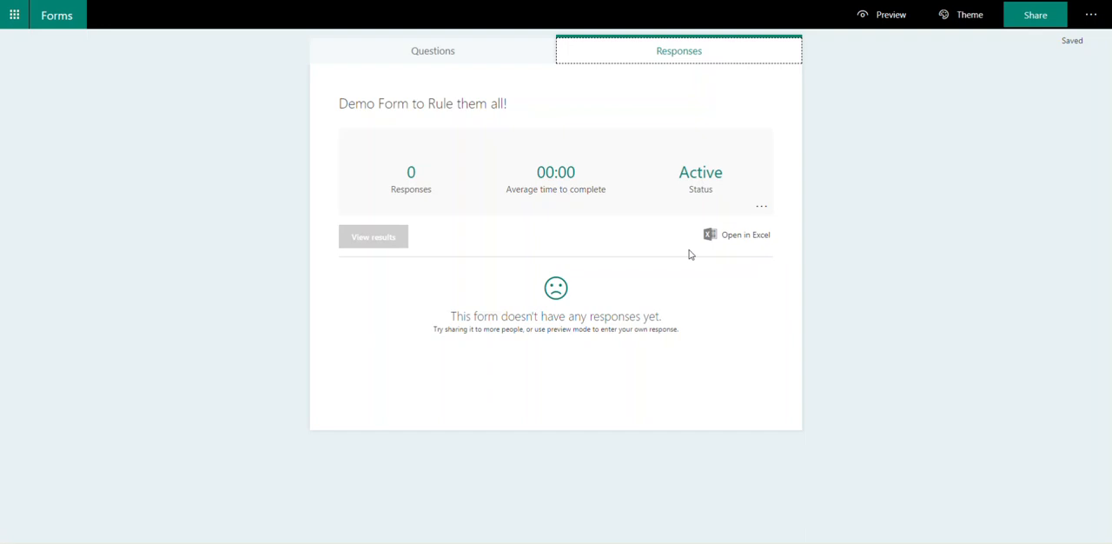
pyautogui.click(409, 54)
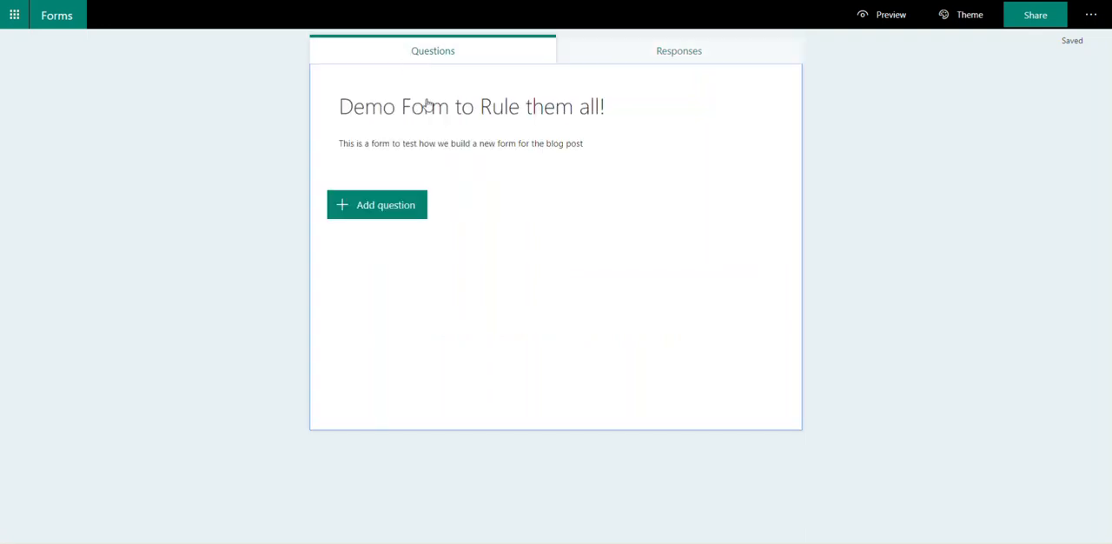
# Step: Add a Choice question that asks "Are you having a nice day?"
pyautogui.click(388, 220)
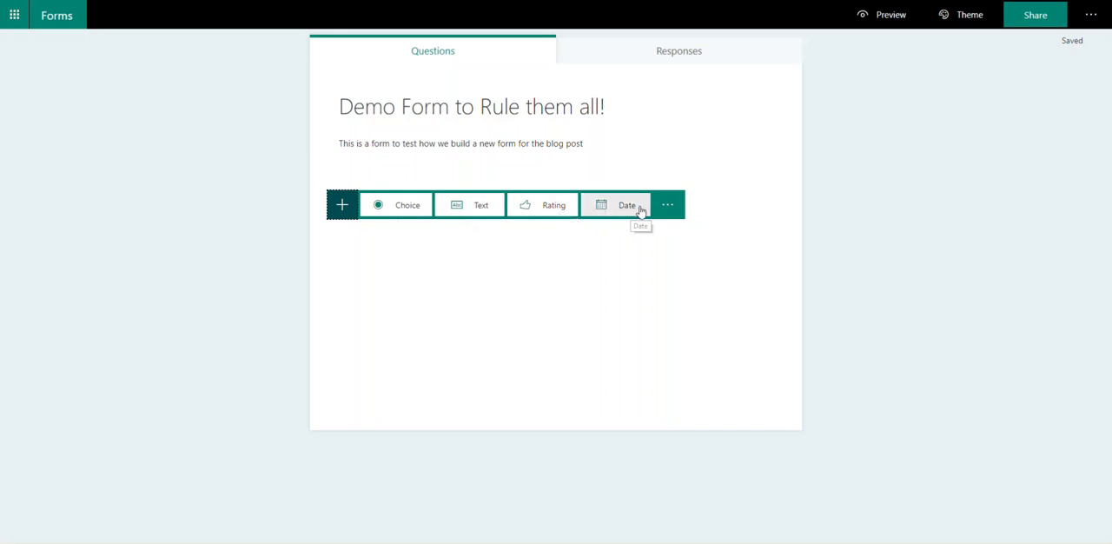
pyautogui.click(667, 208)
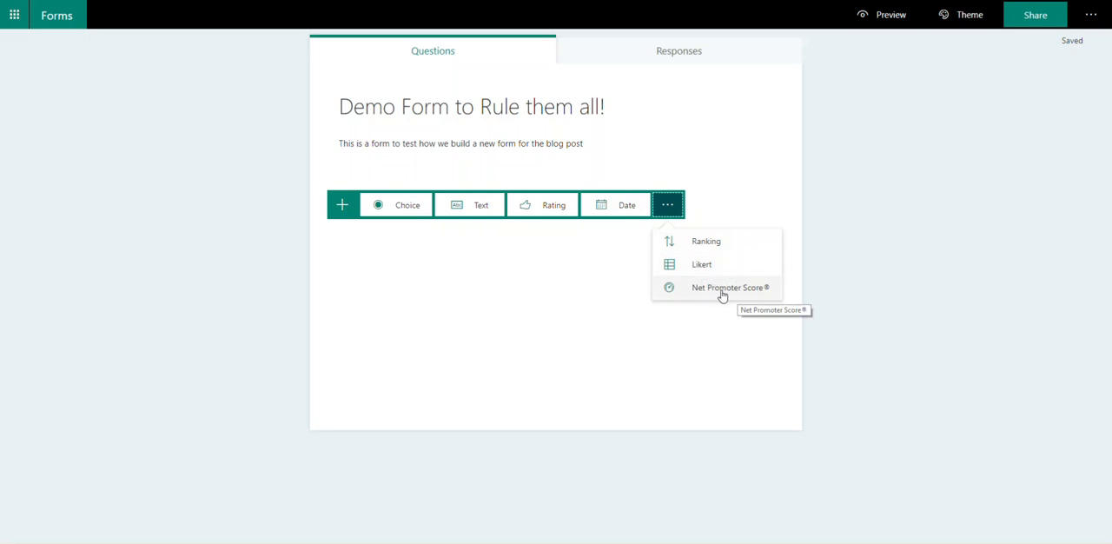
pyautogui.click(395, 206)
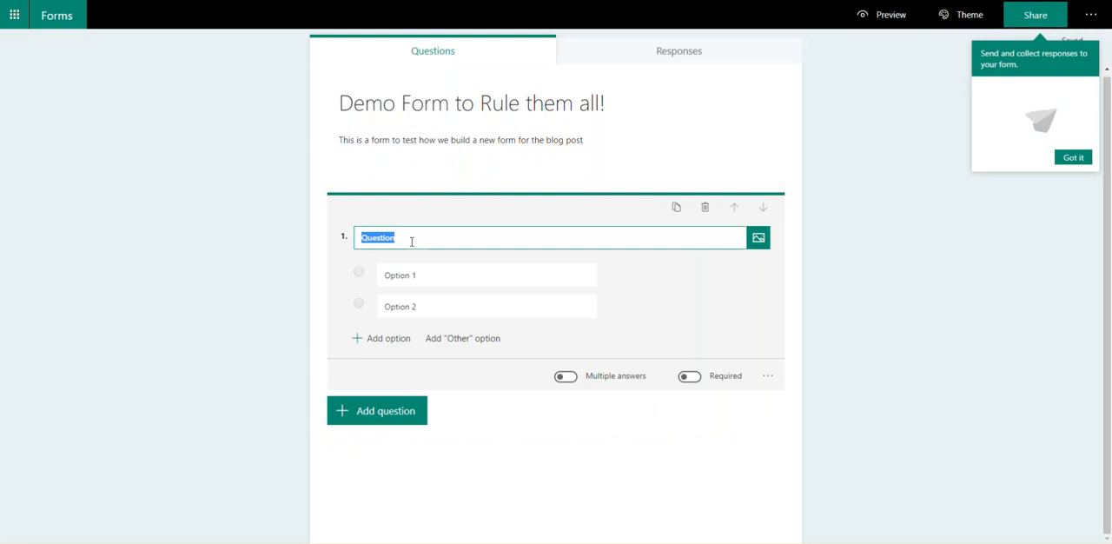
pyautogui.write('Are')
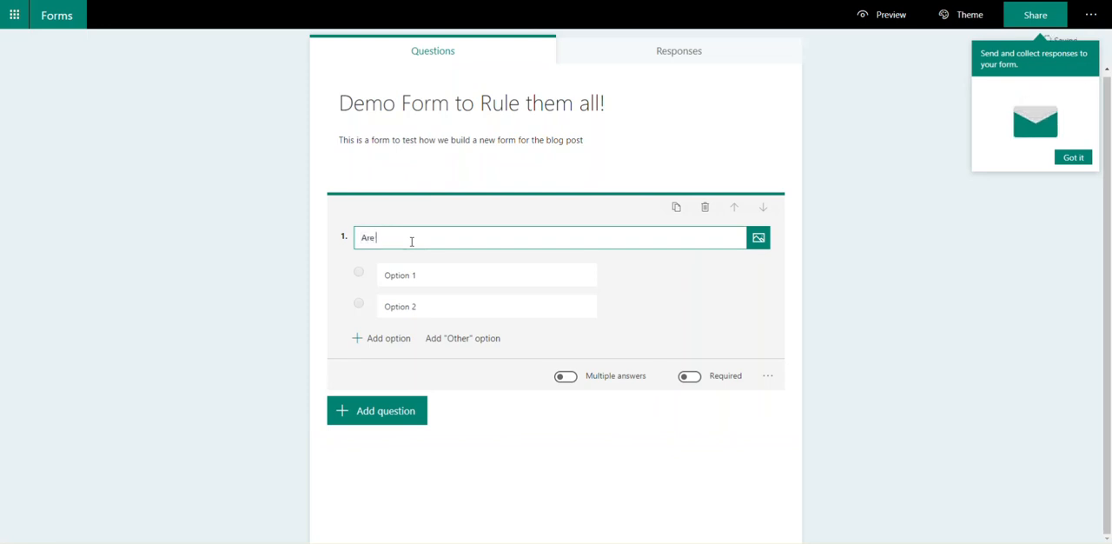
pyautogui.write(' you havinging')
pyautogui.press('BackSpace')
pyautogui.press('BackSpace')
pyautogui.press('BackSpace')
pyautogui.press('BackSpace')
pyautogui.press('BackSpace')
pyautogui.write('ing')
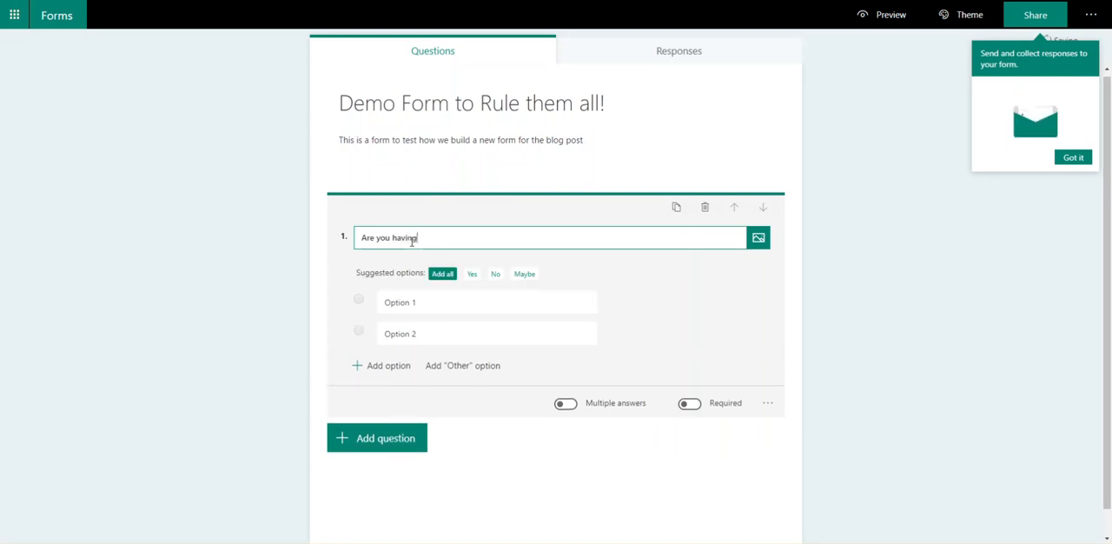
pyautogui.write(' a nice day?')
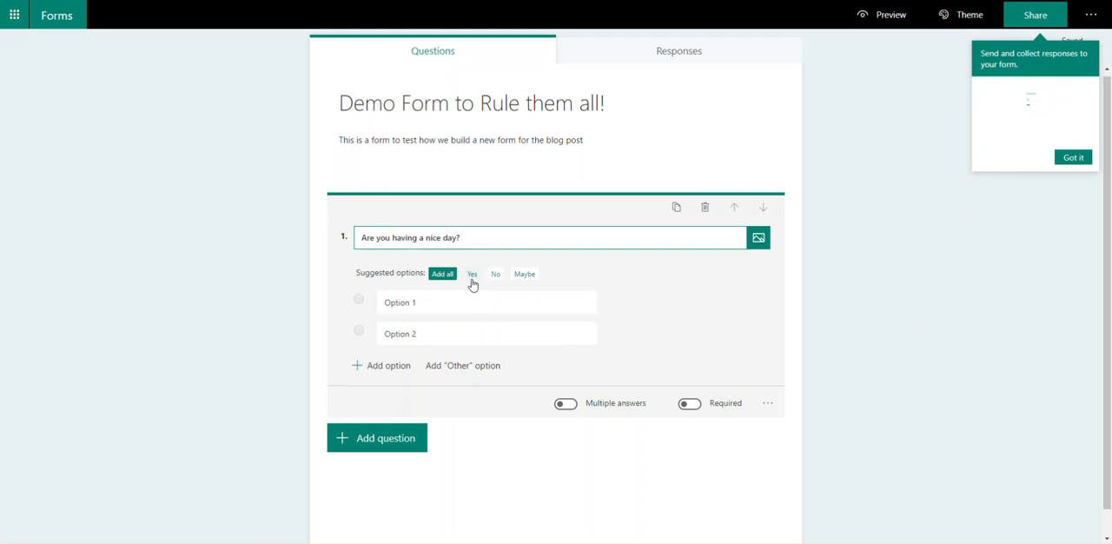
# Step: Add all the suggested options Yes, No and Maybe to the first question and make it required with a single answer
pyautogui.click(441, 276)
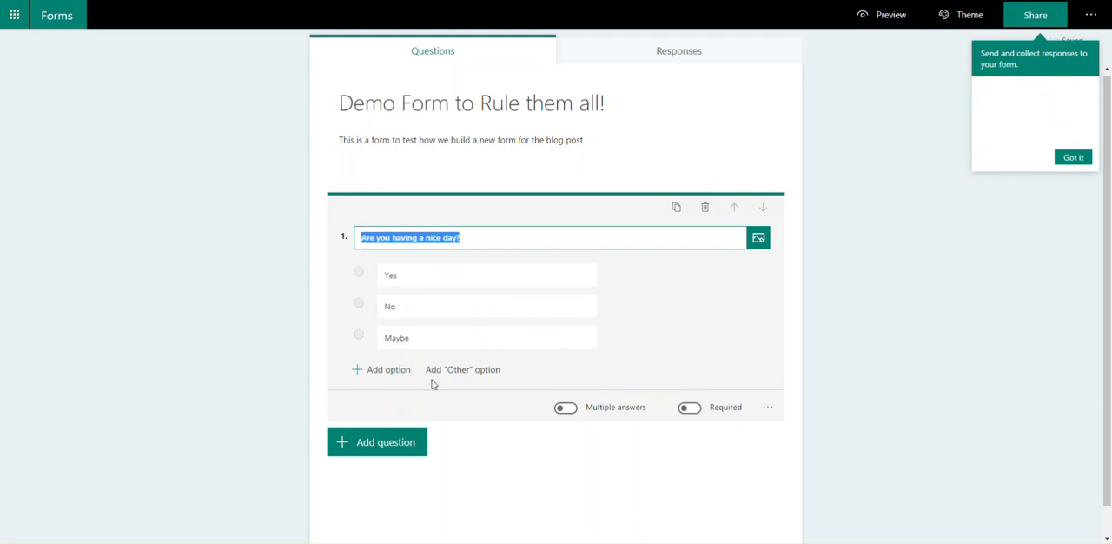
pyautogui.click(688, 408)
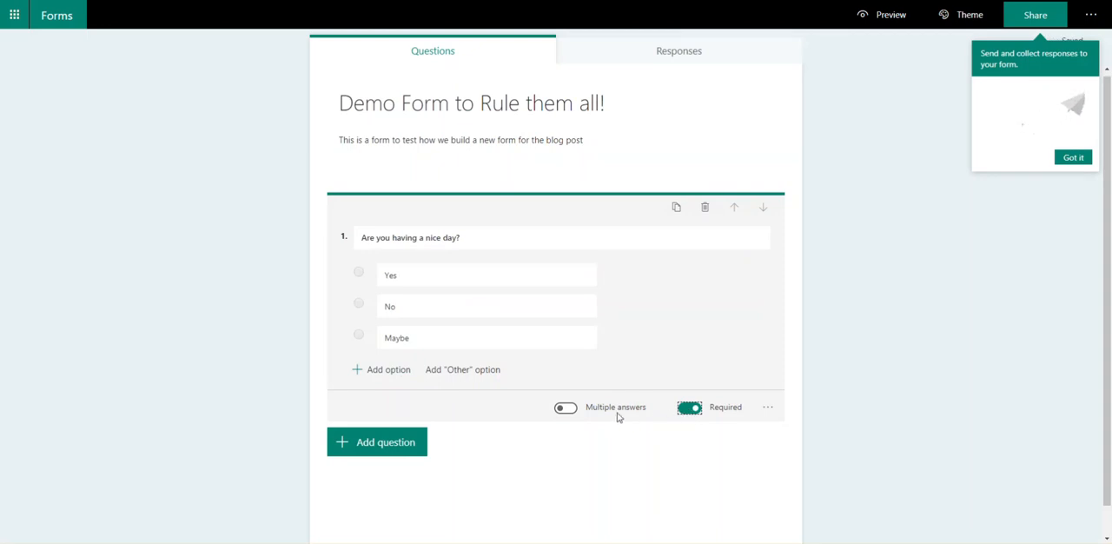
pyautogui.click(567, 409)
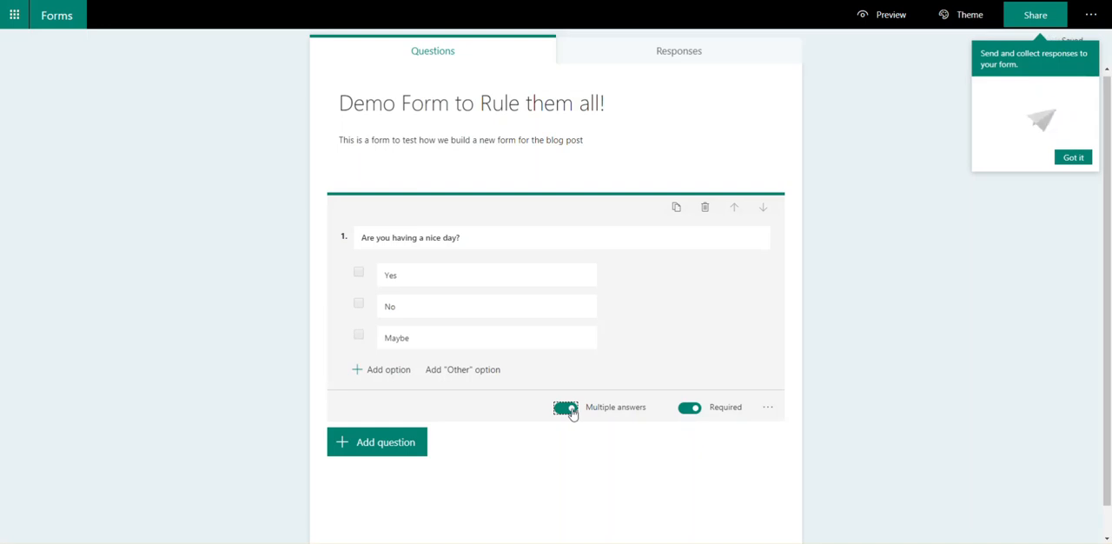
pyautogui.click(567, 409)
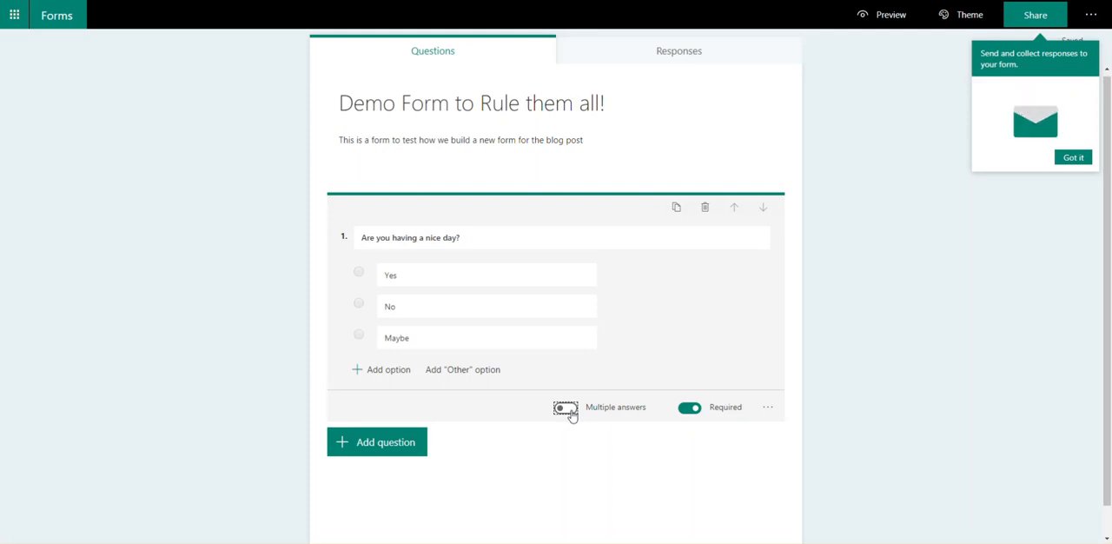
# Step: Add a Rating question with the text "Rate your coffee this morning ?"
pyautogui.click(371, 449)
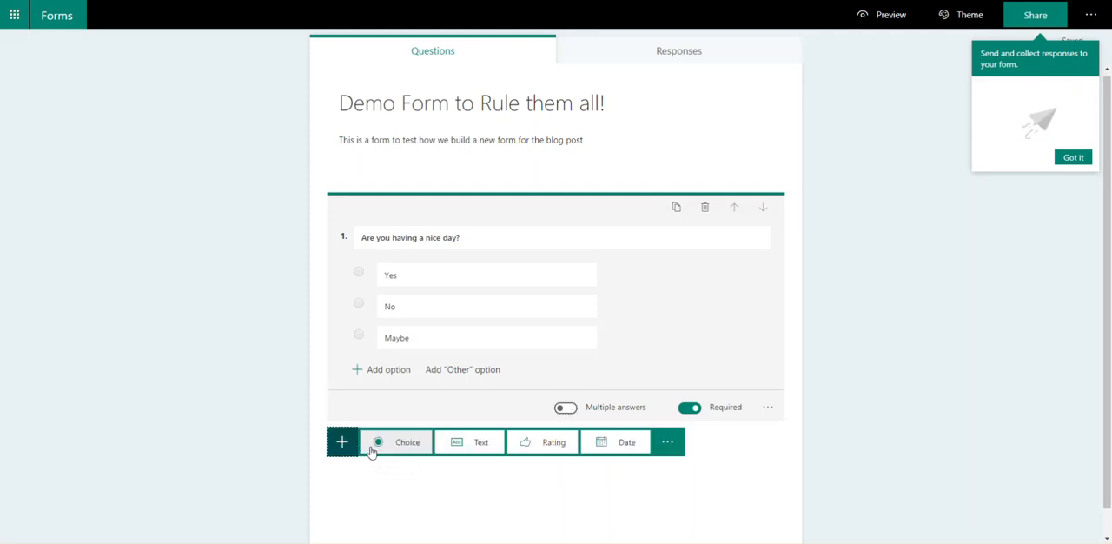
pyautogui.click(527, 445)
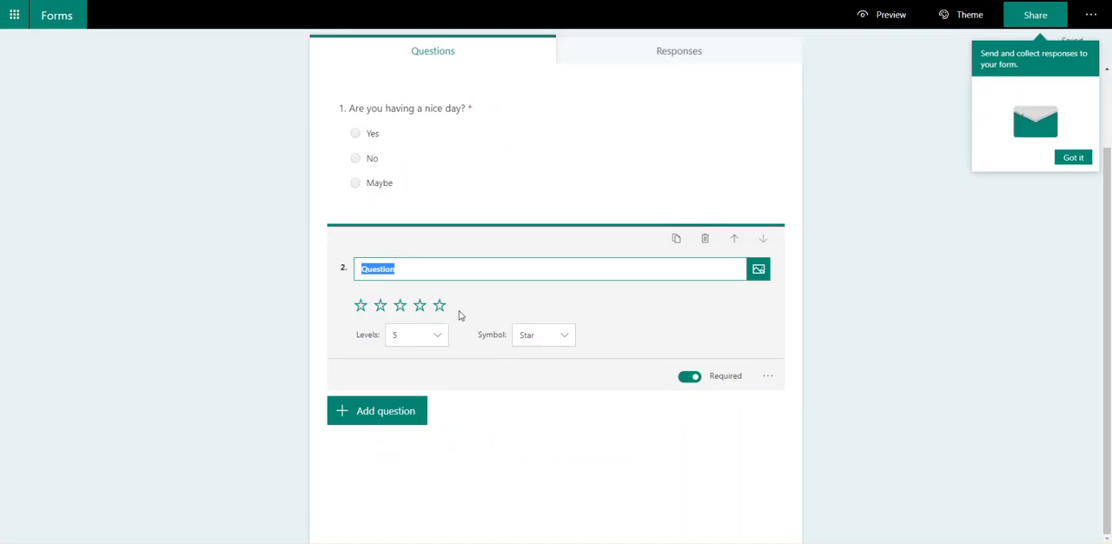
pyautogui.write('Was your')
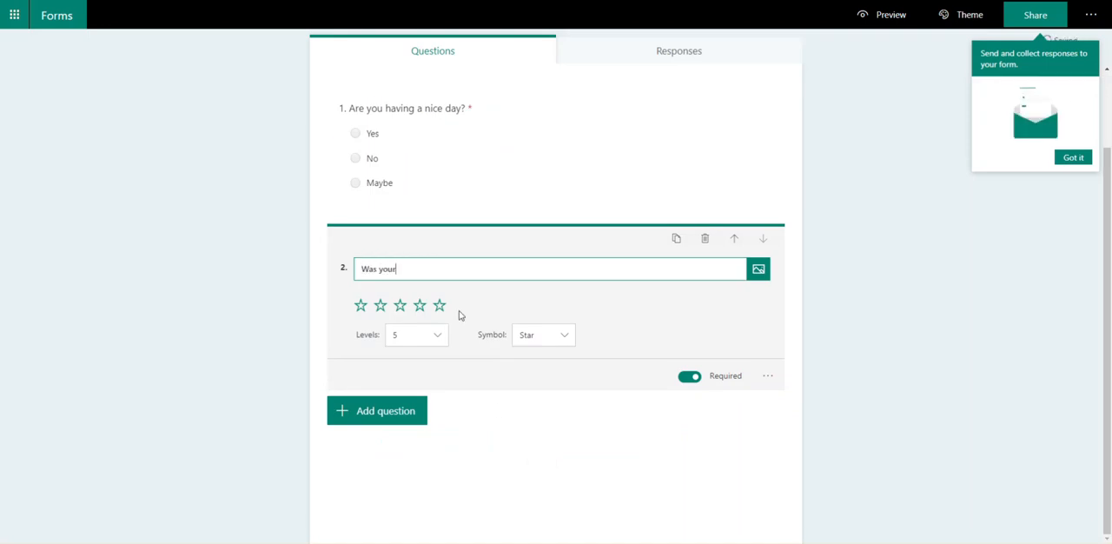
pyautogui.hotkey('ctrl', 'a')
pyautogui.write('Rate')
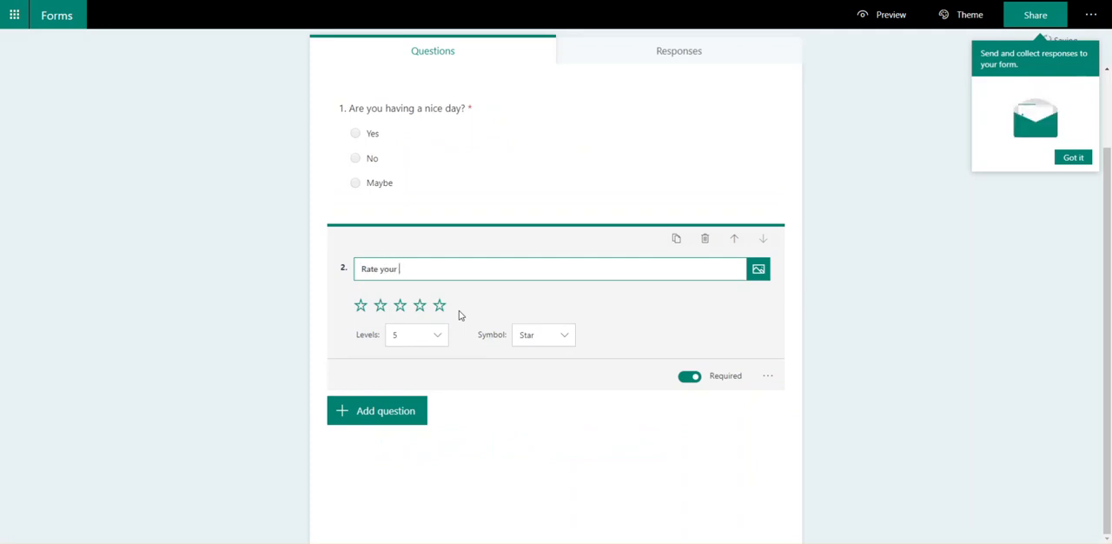
pyautogui.write('ee this morn')
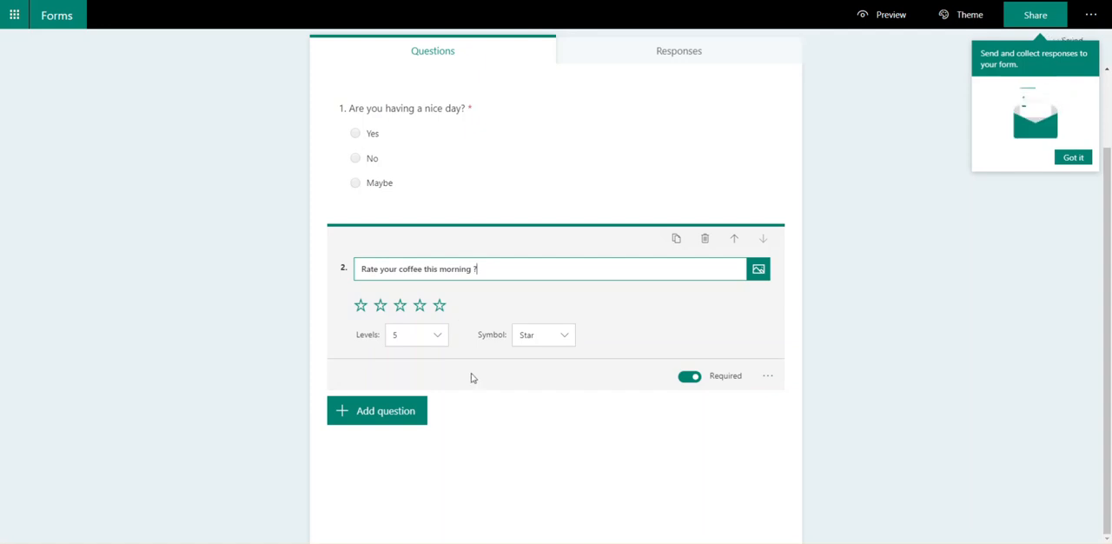
# Step: Try 10 levels for the coffee rating and set it back to 5
pyautogui.click(439, 337)
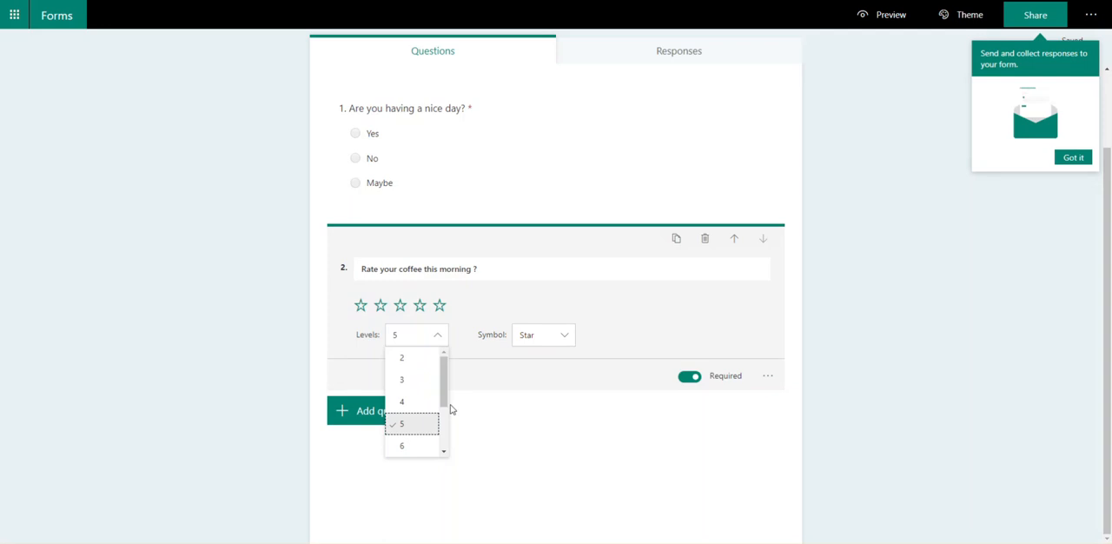
pyautogui.scroll(-2, 448, 425)
pyautogui.click(410, 452)
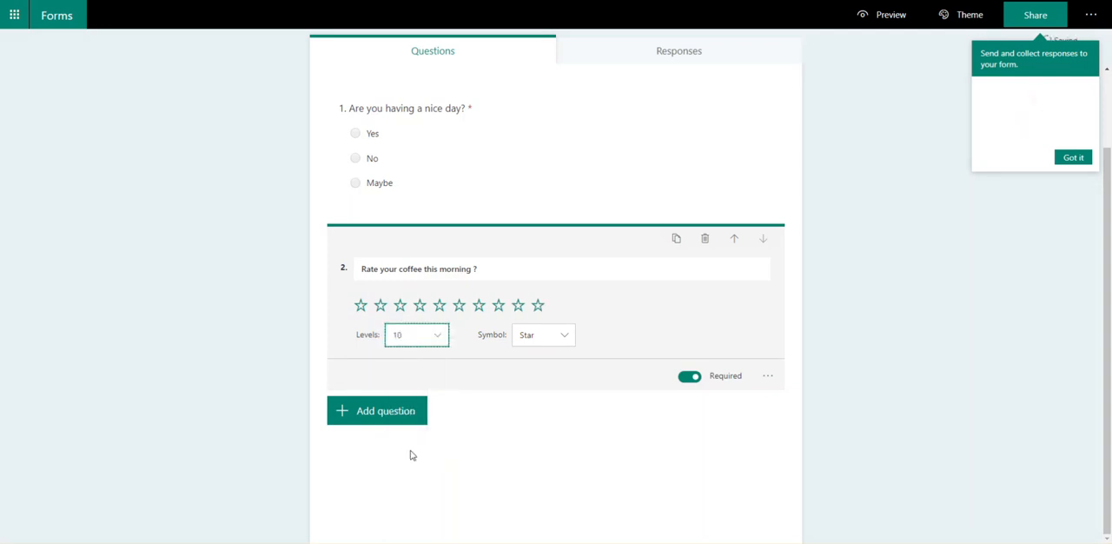
pyautogui.click(440, 341)
pyautogui.scroll(2, 422, 406)
pyautogui.click(408, 424)
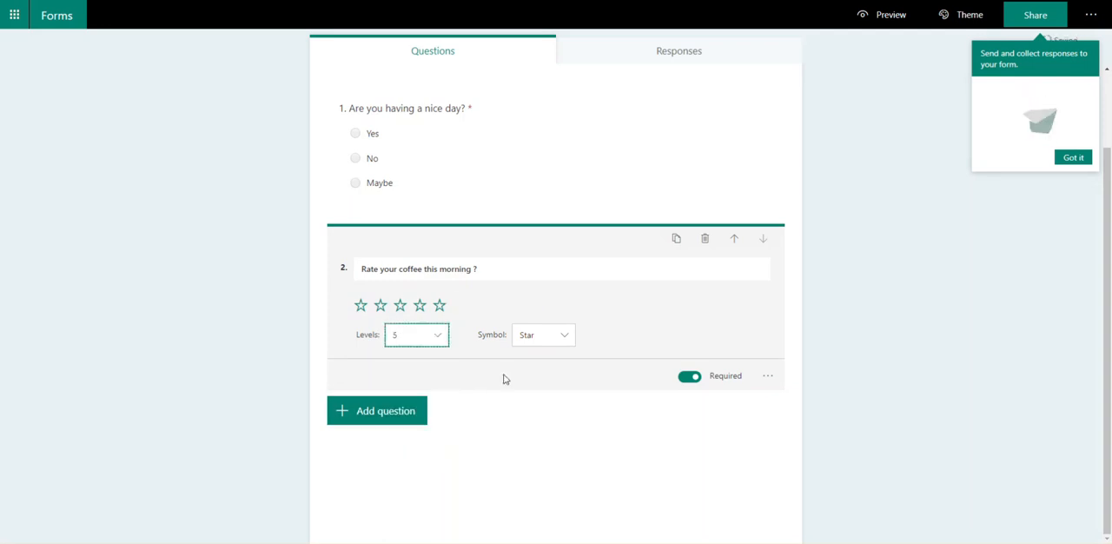
# Step: Try the Number and Star symbols for the coffee rating and set it to Number
pyautogui.click(561, 344)
pyautogui.click(561, 359)
pyautogui.click(563, 344)
pyautogui.click(553, 389)
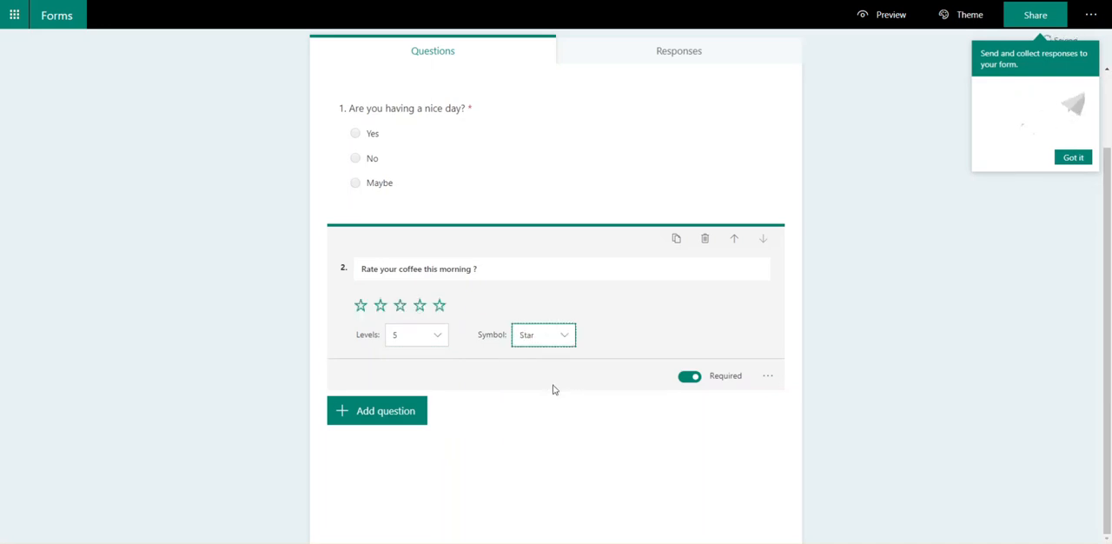
pyautogui.click(565, 335)
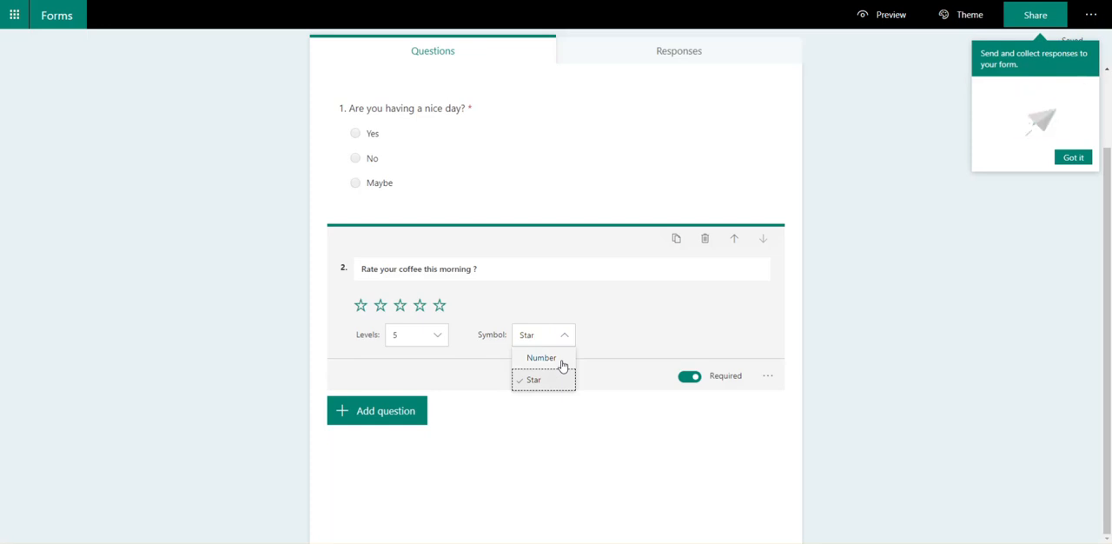
pyautogui.click(562, 358)
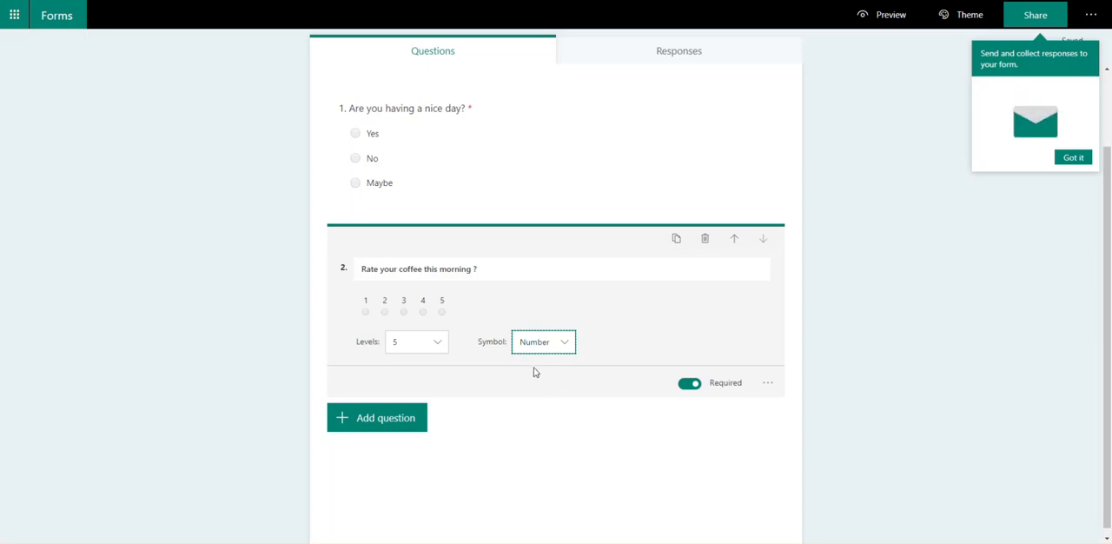
# Step: Add a Date question that asks "What is your Birthday ?"
pyautogui.click(403, 422)
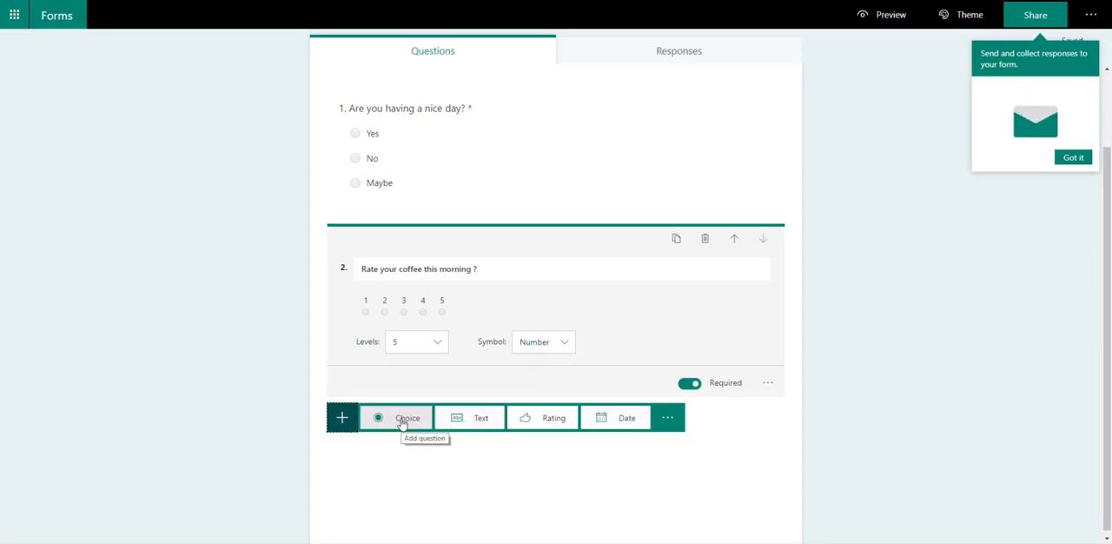
pyautogui.click(629, 419)
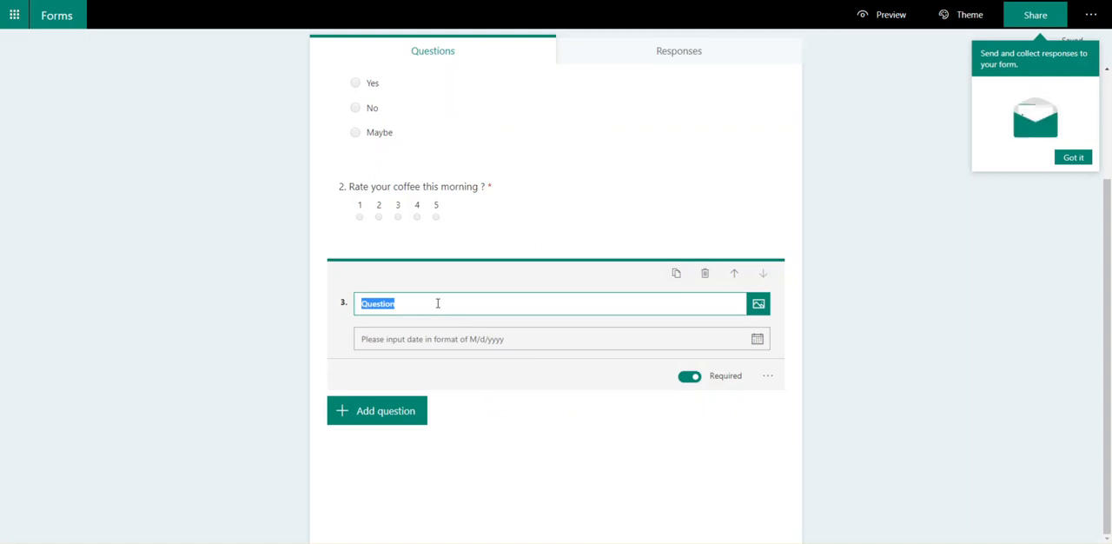
pyautogui.write('What is your Birthda')
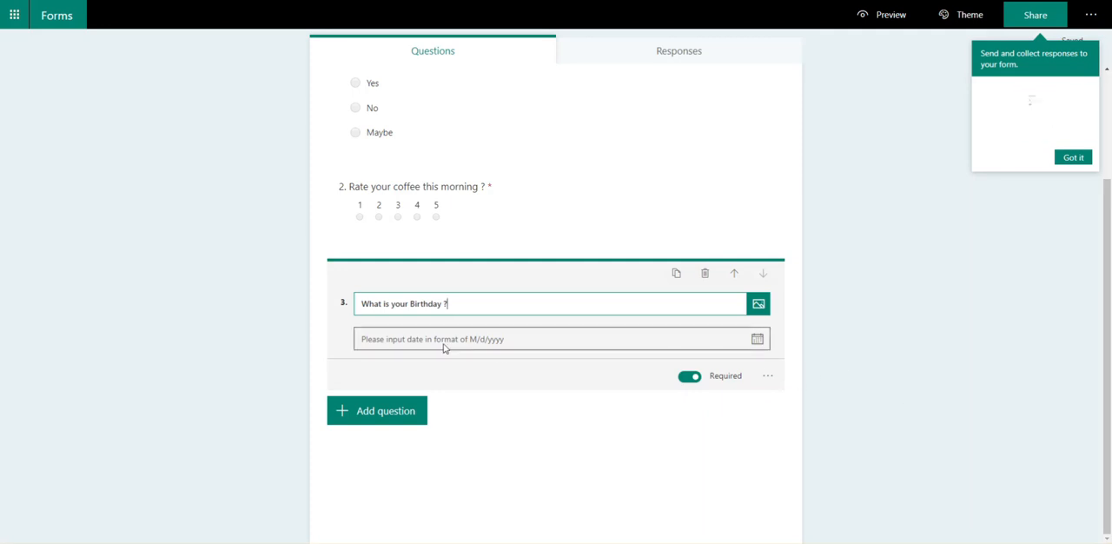
# Step: Make the birthday question optional
pyautogui.click(756, 339)
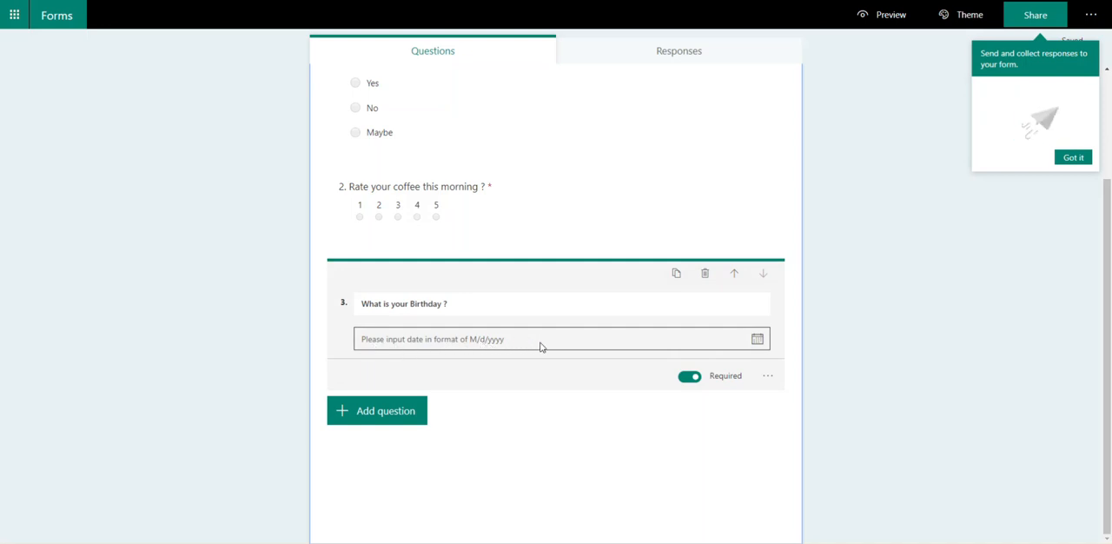
pyautogui.click(689, 377)
pyautogui.click(768, 382)
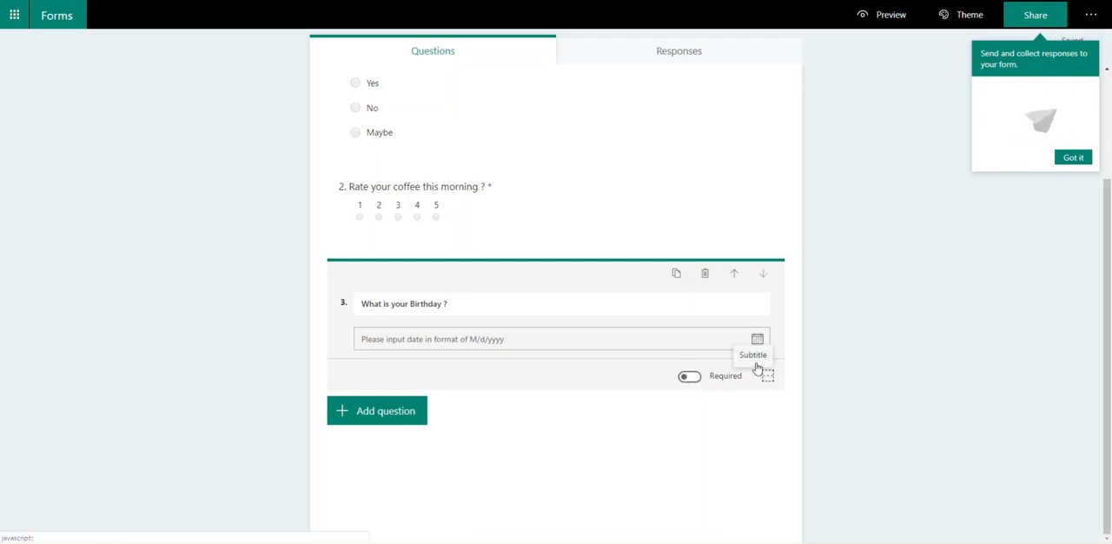
# Step: Add the subtitle "1 for bad, 5 for get me another one" to the coffee rating question
pyautogui.click(764, 223)
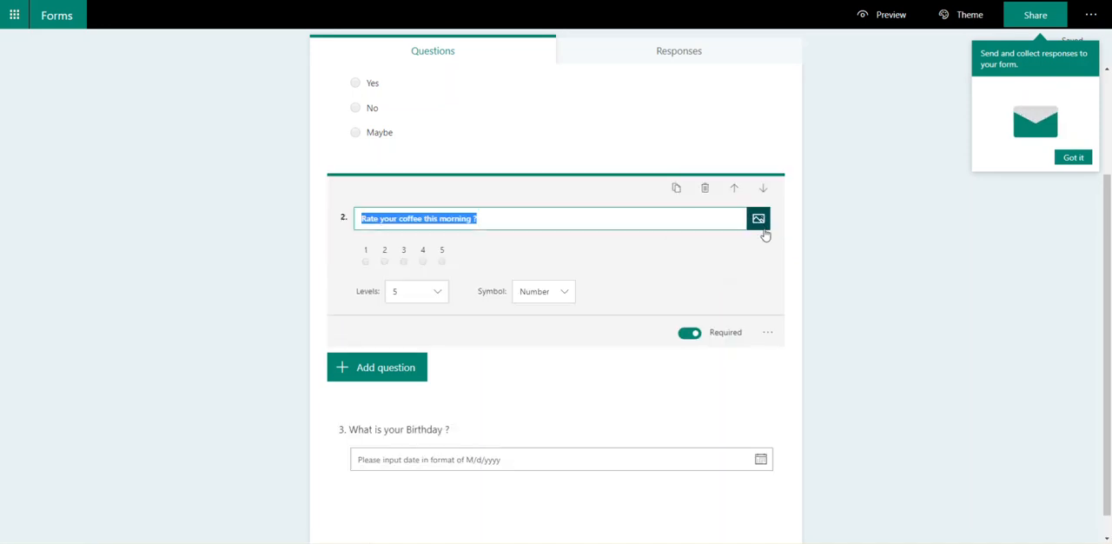
pyautogui.click(768, 334)
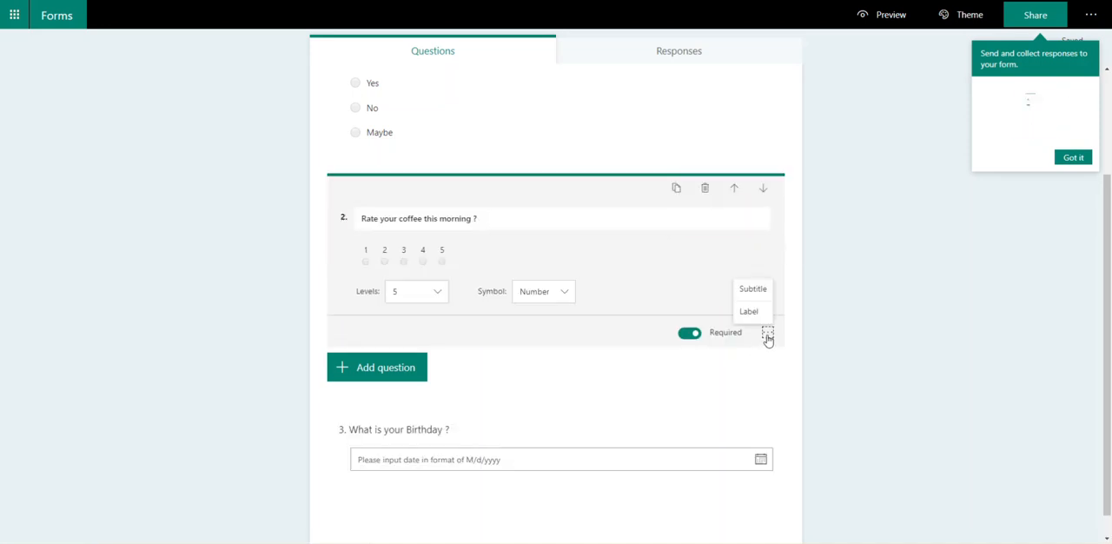
pyautogui.click(753, 289)
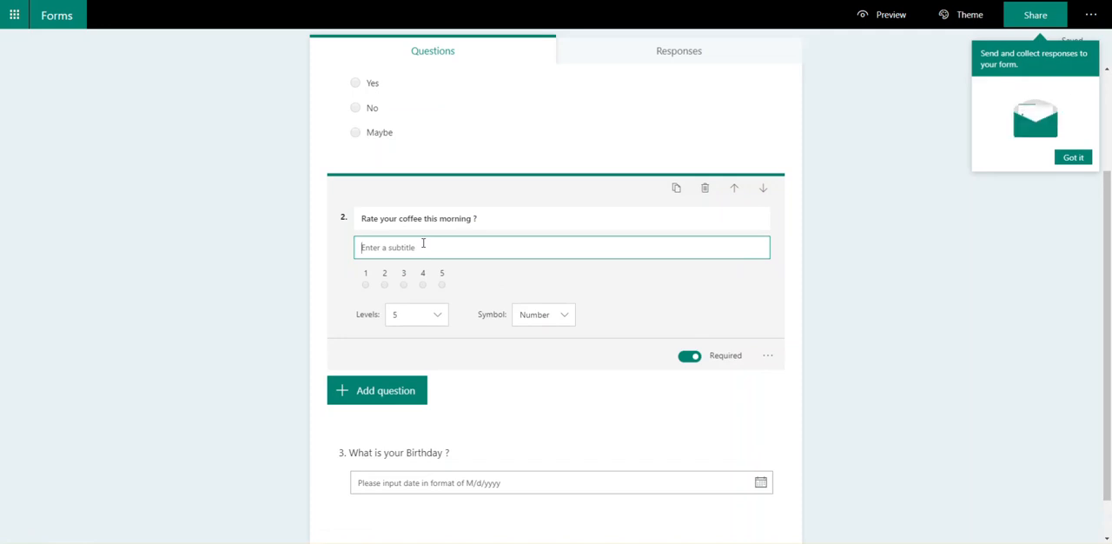
pyautogui.write('1 for bad, 5 for')
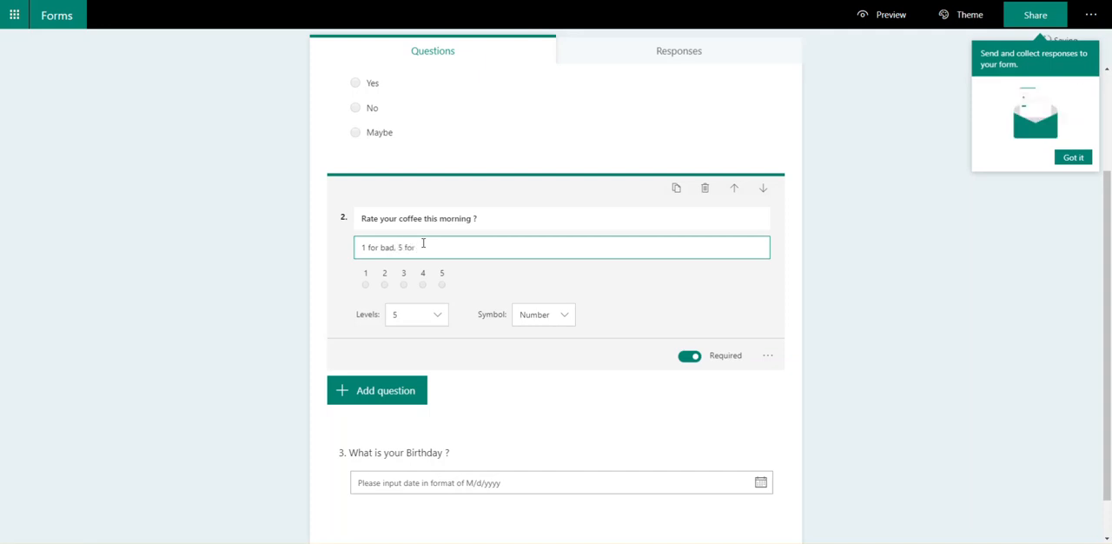
pyautogui.write(' get me another one')
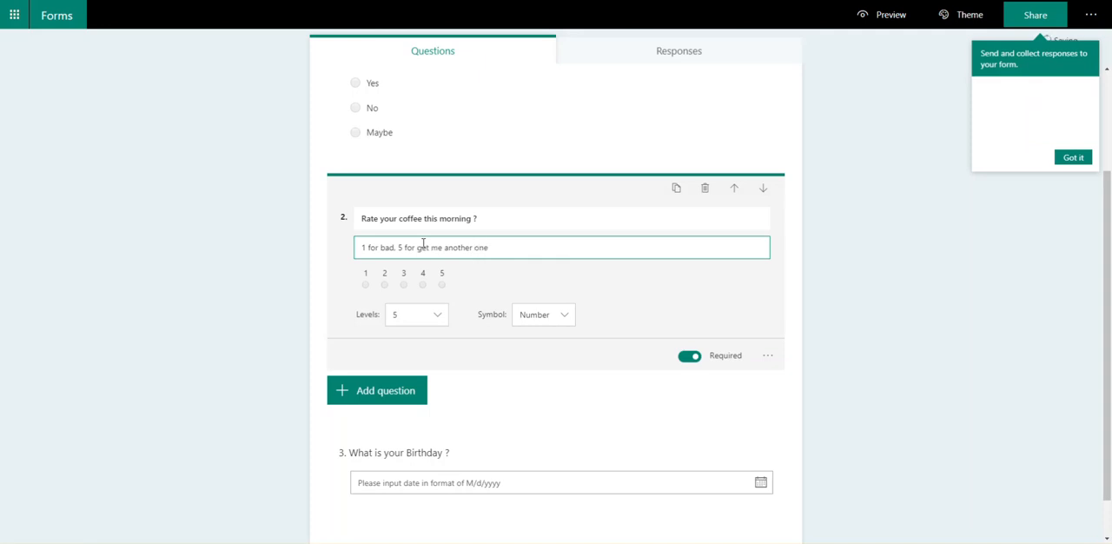
pyautogui.click(976, 275)
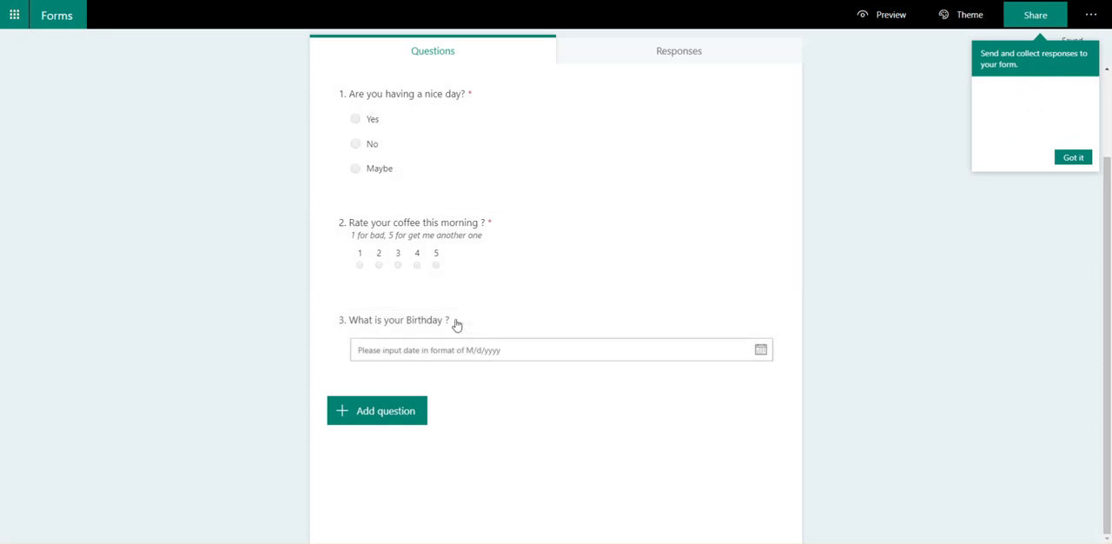
# Step: Move the birthday question up to become the first question of the form
pyautogui.click(580, 326)
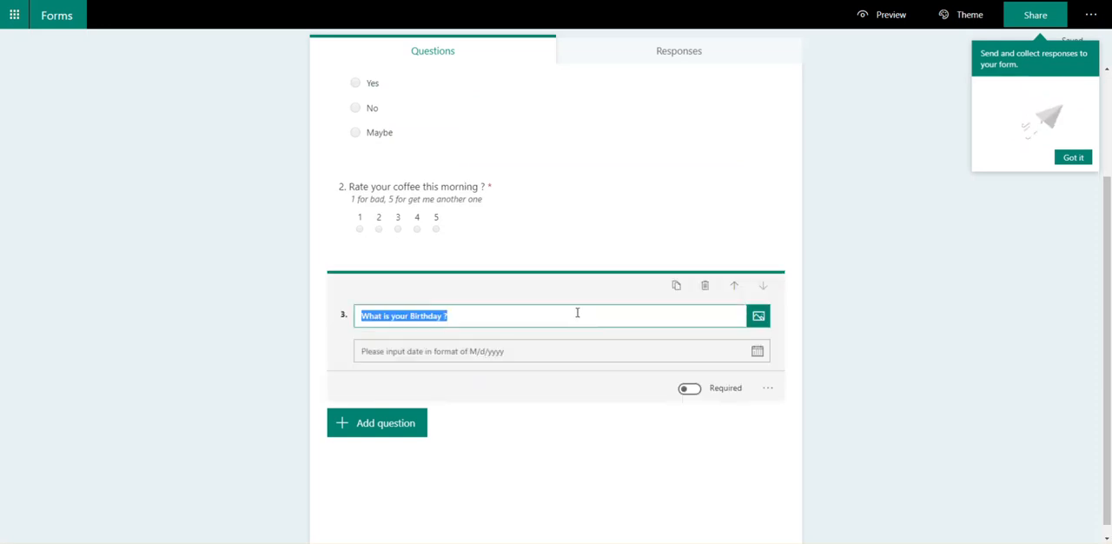
pyautogui.scroll(2, 430, 339)
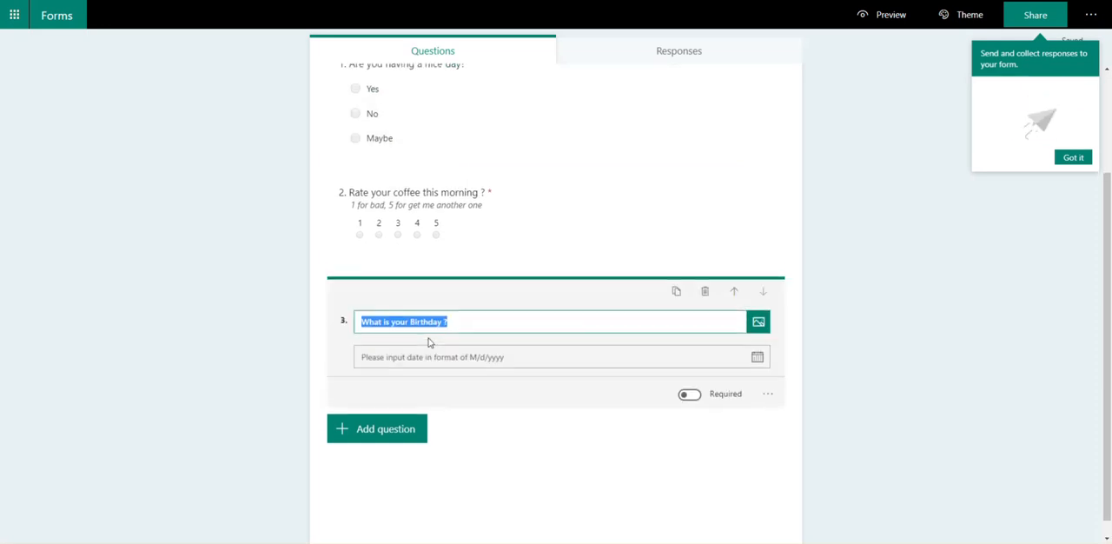
pyautogui.scroll(-1, 442, 313)
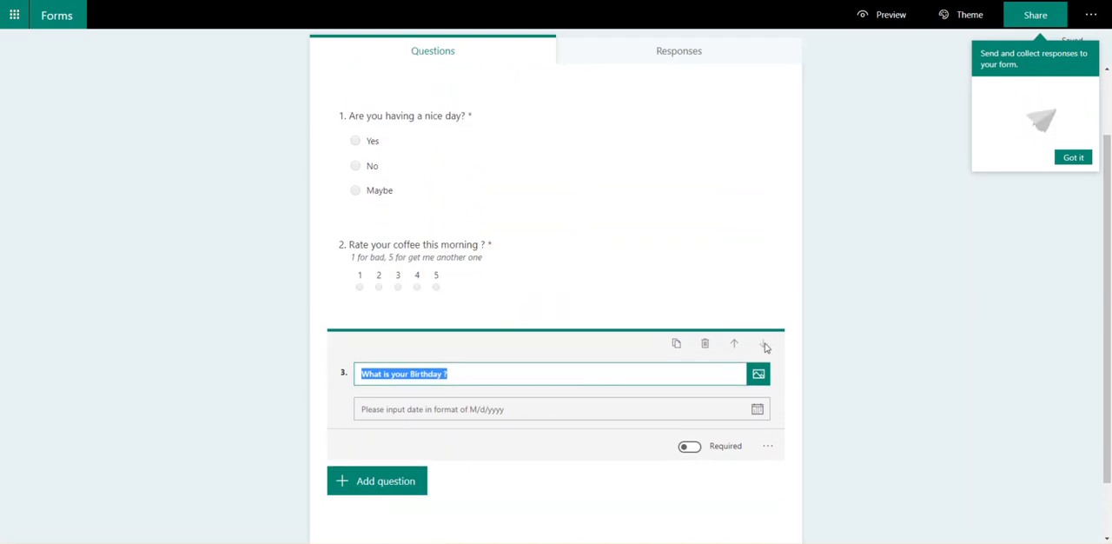
pyautogui.click(736, 345)
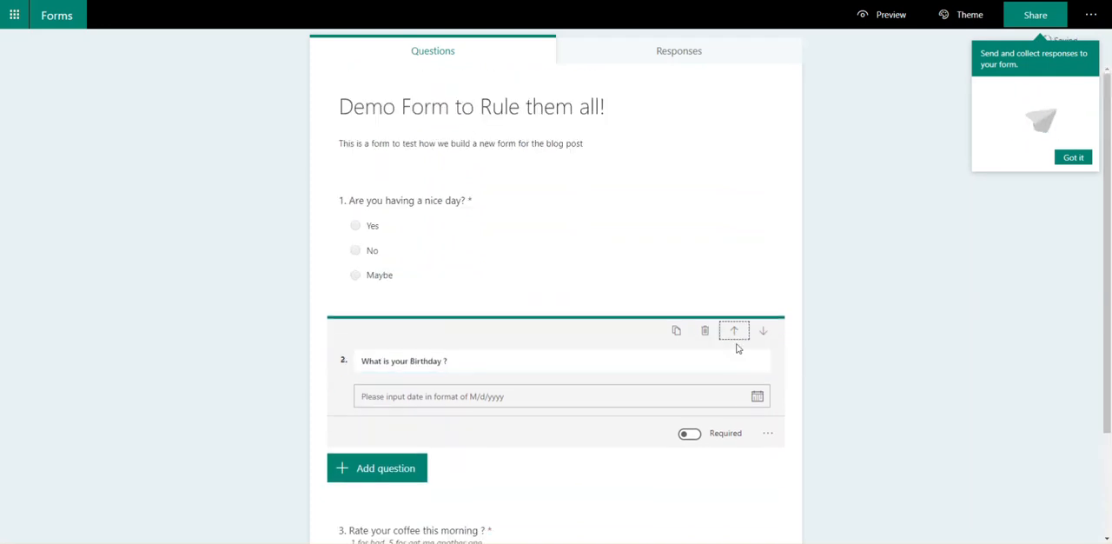
pyautogui.click(737, 335)
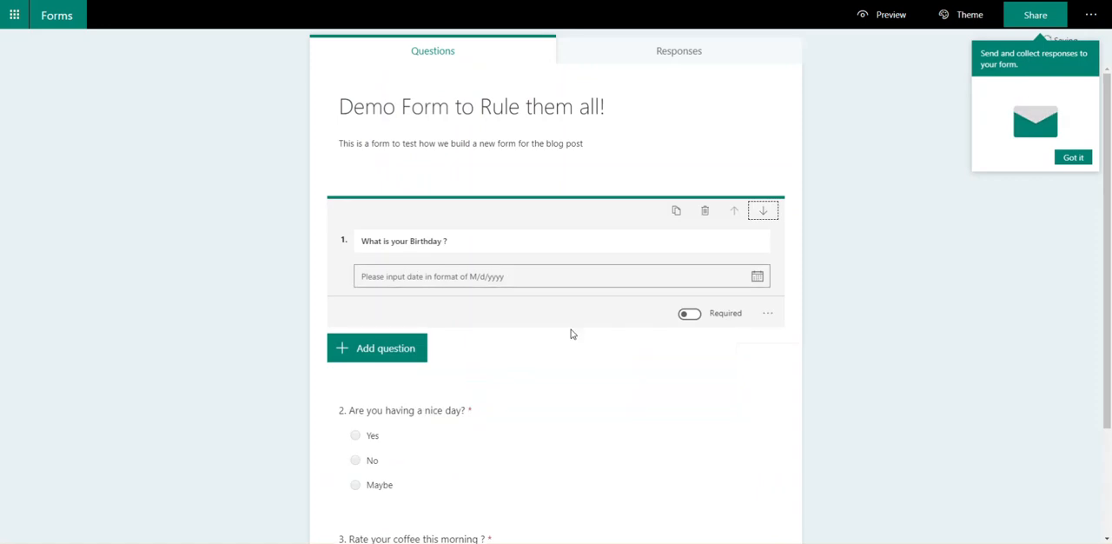
pyautogui.click(881, 335)
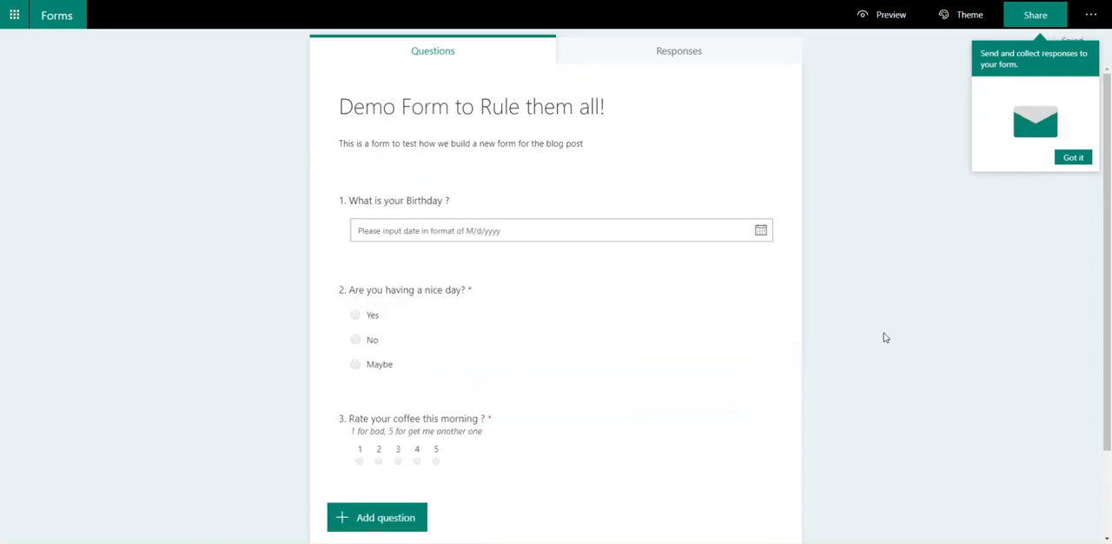
pyautogui.scroll(-2, 885, 337)
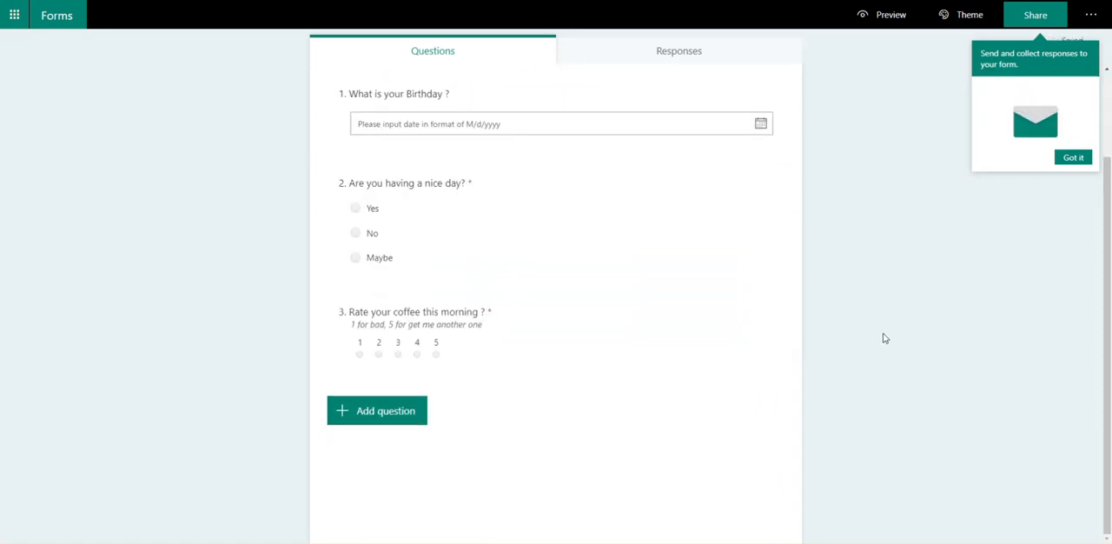
pyautogui.scroll(2, 884, 338)
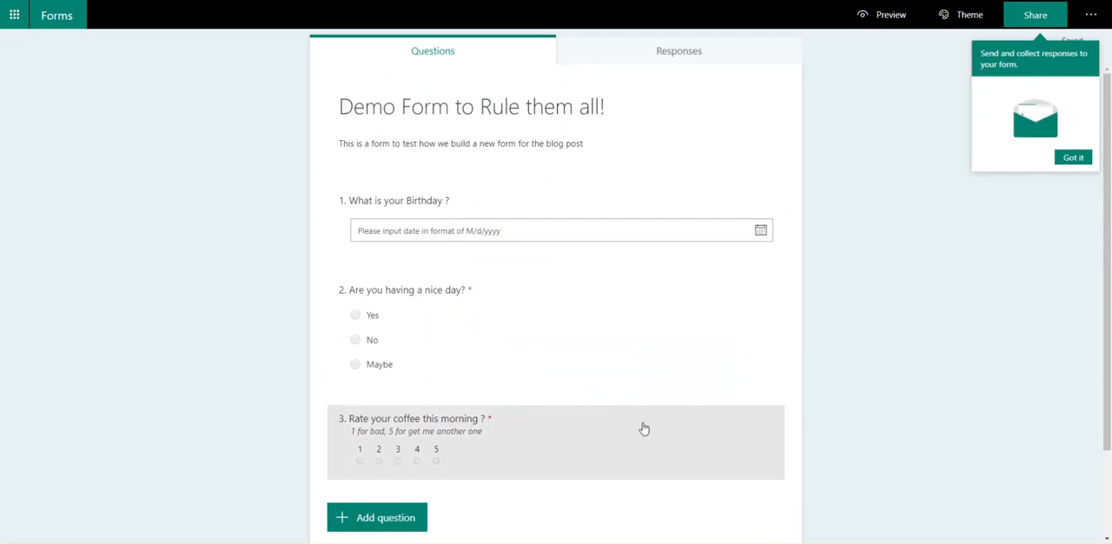
# Step: Dismiss the sharing tip and set the form's sharing permission to "Anyone with the link can respond"
pyautogui.click(1073, 159)
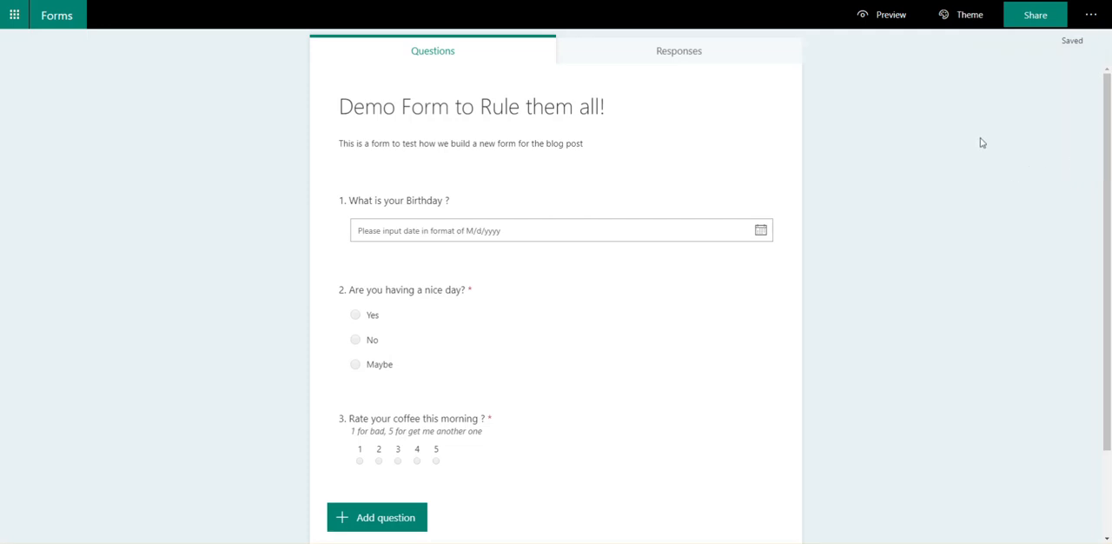
pyautogui.click(1095, 16)
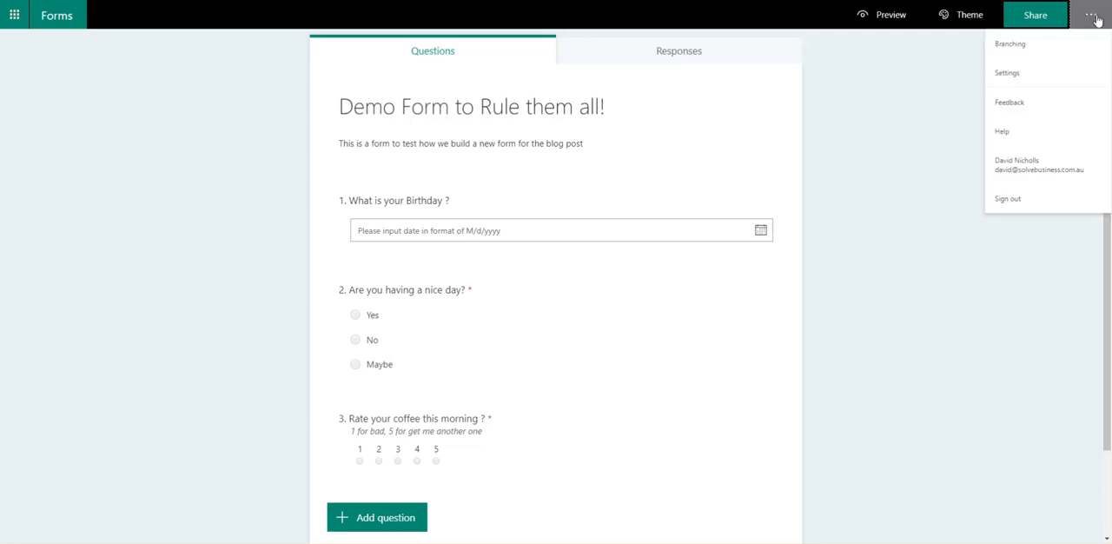
pyautogui.click(1027, 19)
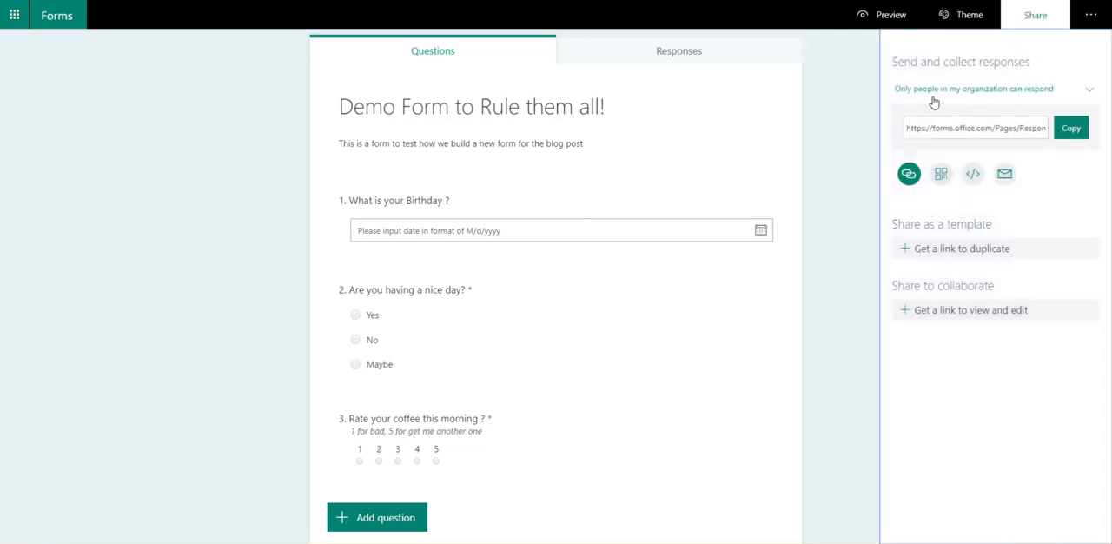
pyautogui.click(980, 99)
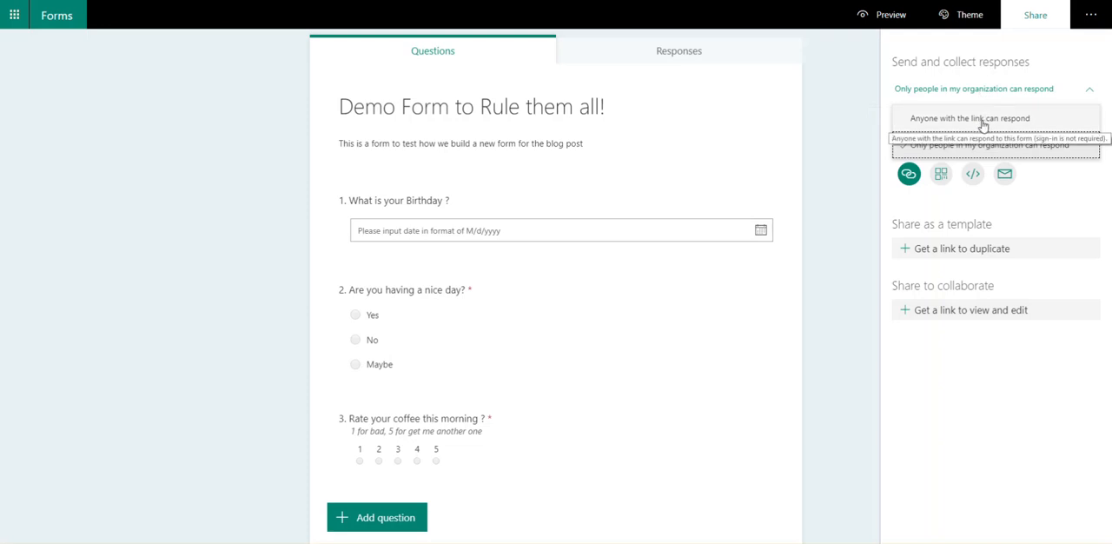
pyautogui.click(983, 121)
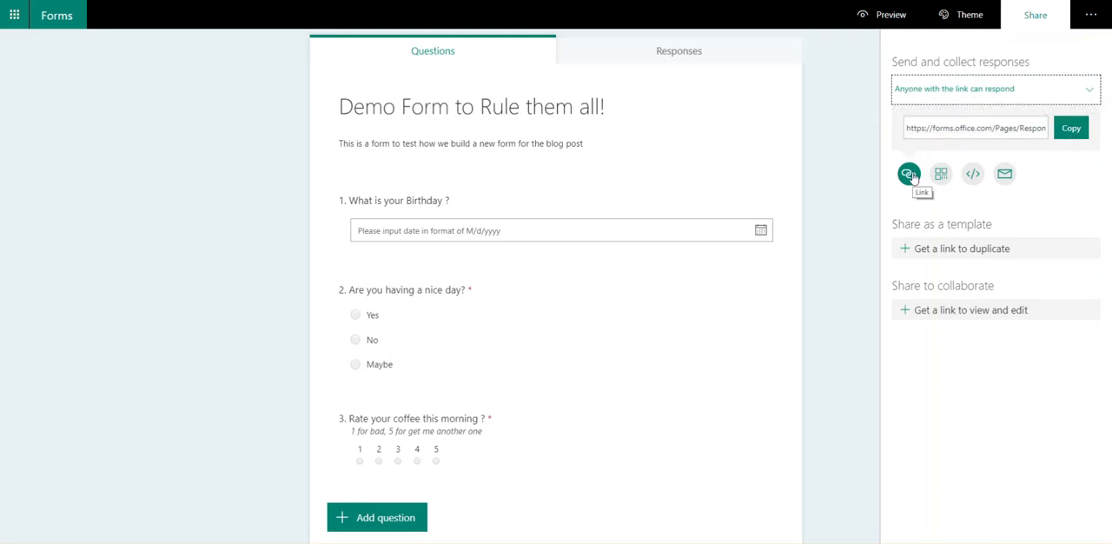
# Step: View the form's embed code, return to the link option and copy the response link
pyautogui.click(973, 175)
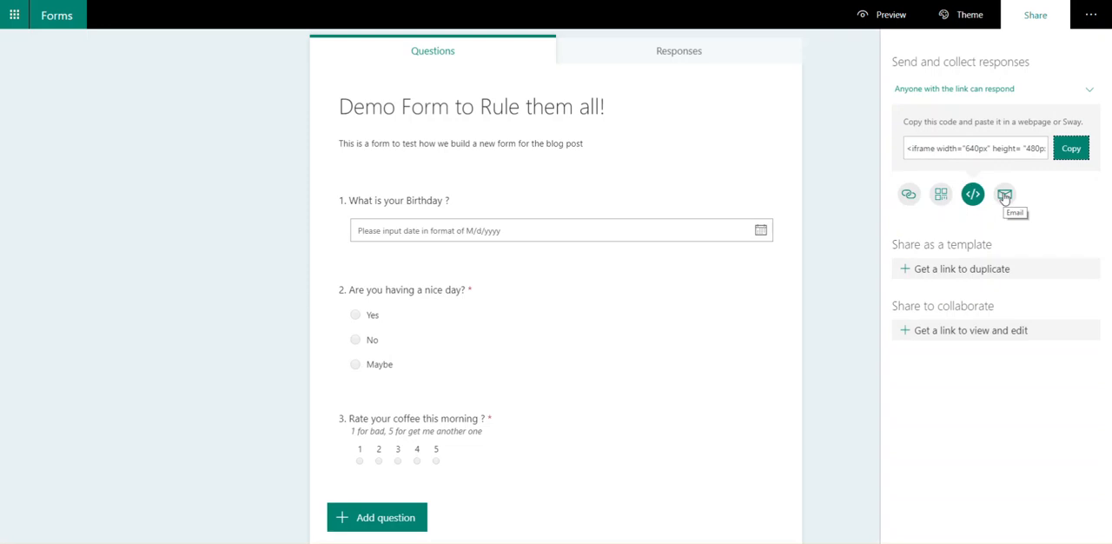
pyautogui.click(908, 194)
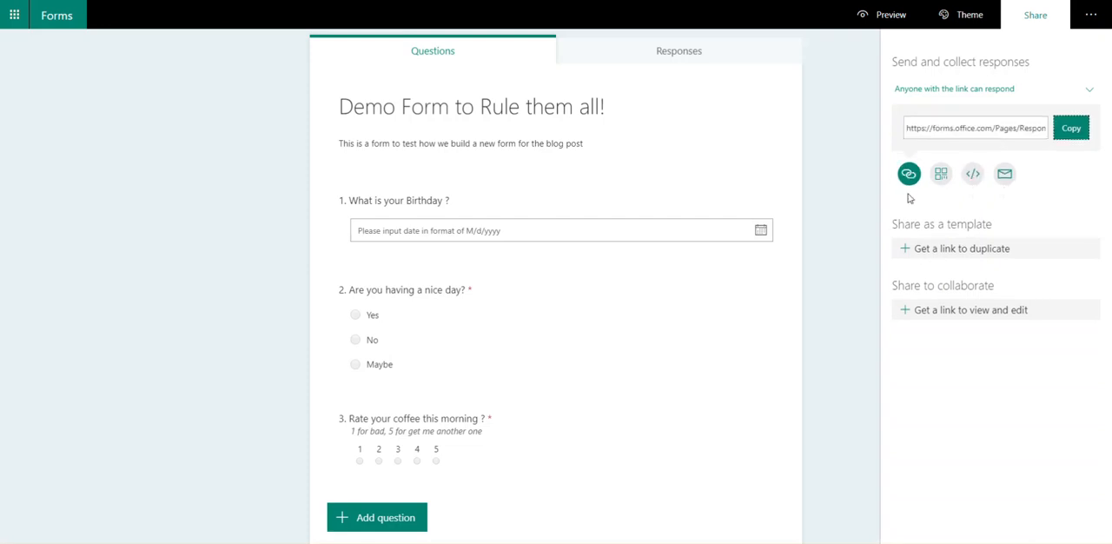
pyautogui.click(1069, 132)
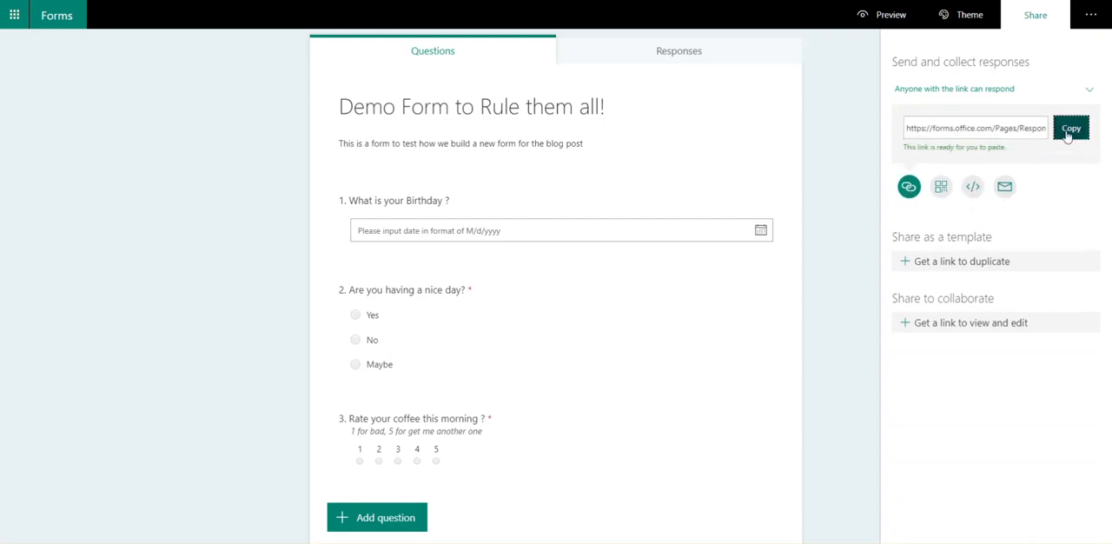
pyautogui.moveTo(1009, 155); pyautogui.dragTo(901, 157)
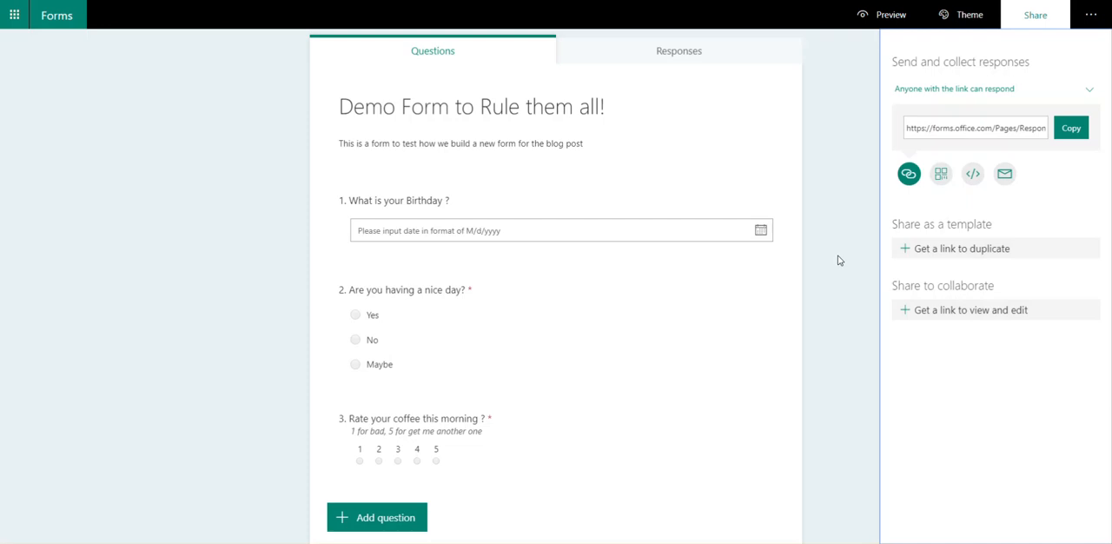
# Step: Show the form's responses, and load the copied form link in a new Chrome incognito window
pyautogui.click(678, 50)
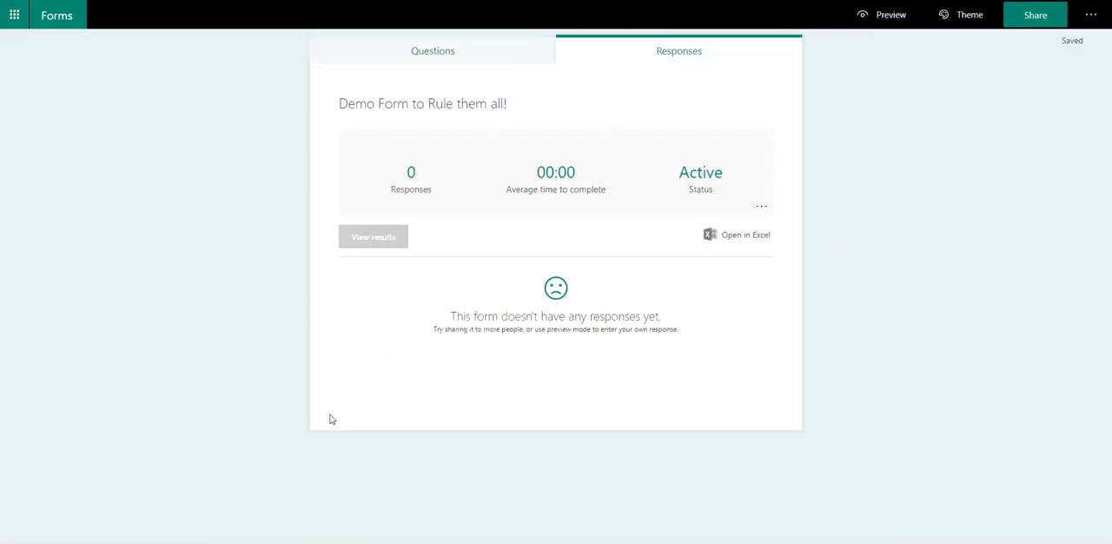
pyautogui.rightClick(126, 538)
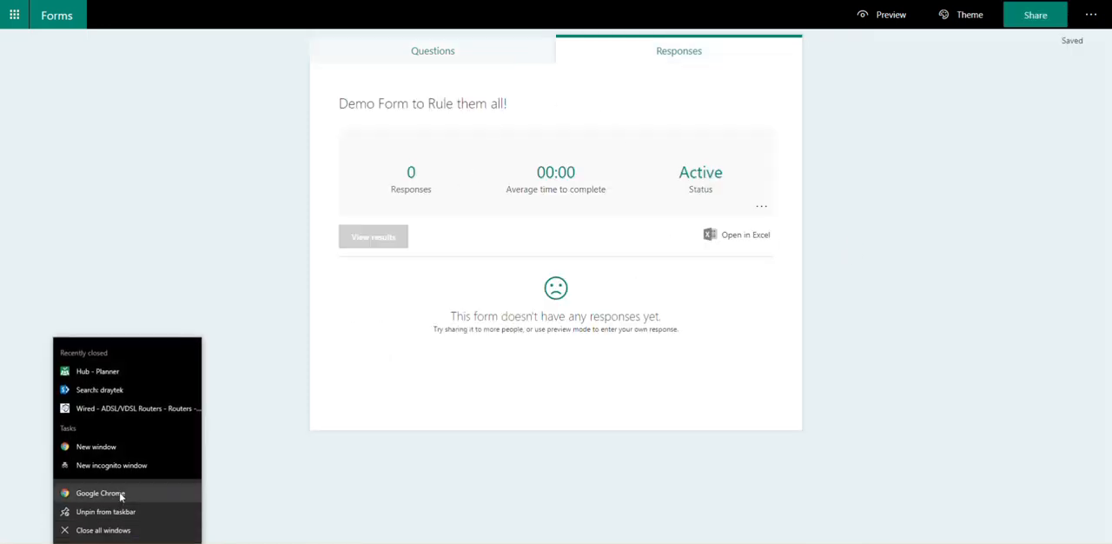
pyautogui.click(122, 468)
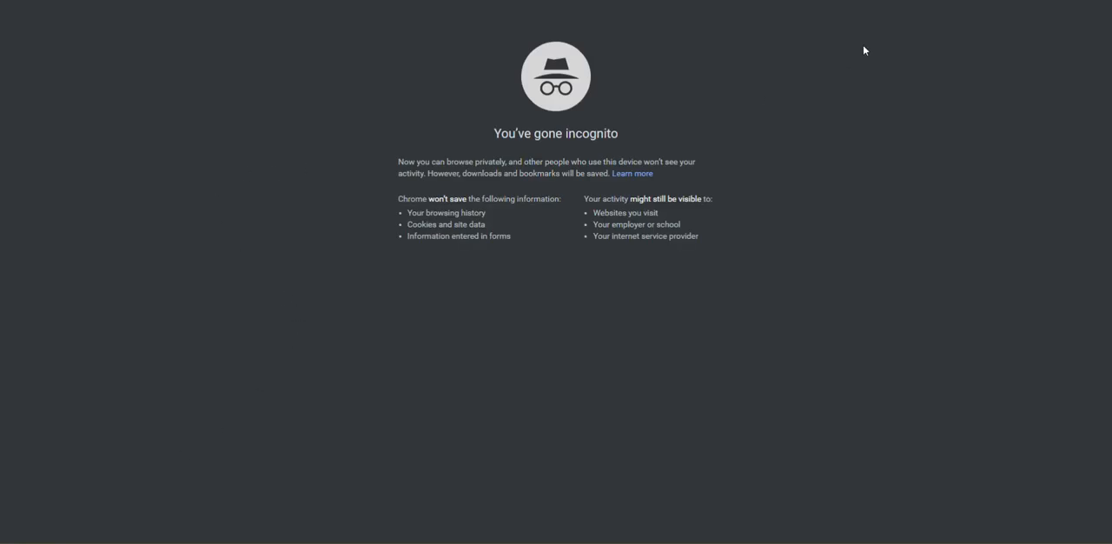
pyautogui.press('F11')
pyautogui.moveTo(883, 51); pyautogui.dragTo(520, 43)
pyautogui.rightClick(392, 65)
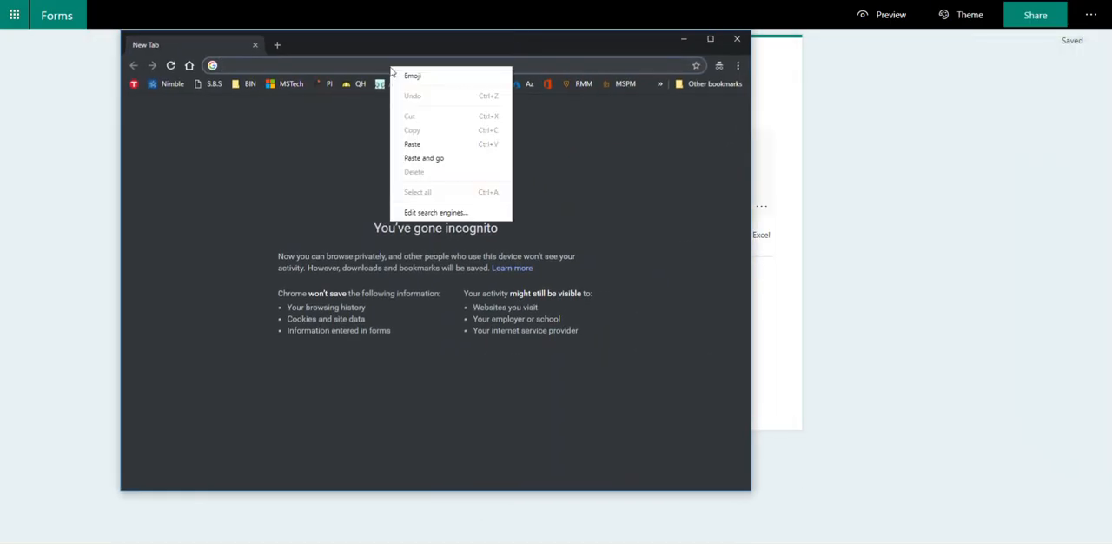
pyautogui.click(421, 158)
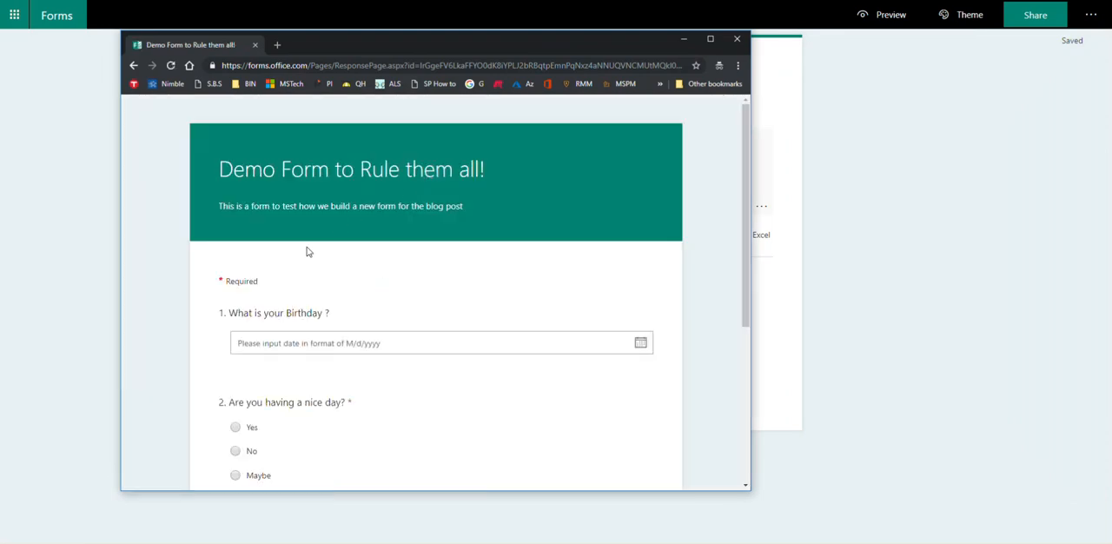
# Step: Pick a date for the birthday question and answer "Are you having a nice day?" with Yes
pyautogui.click(640, 344)
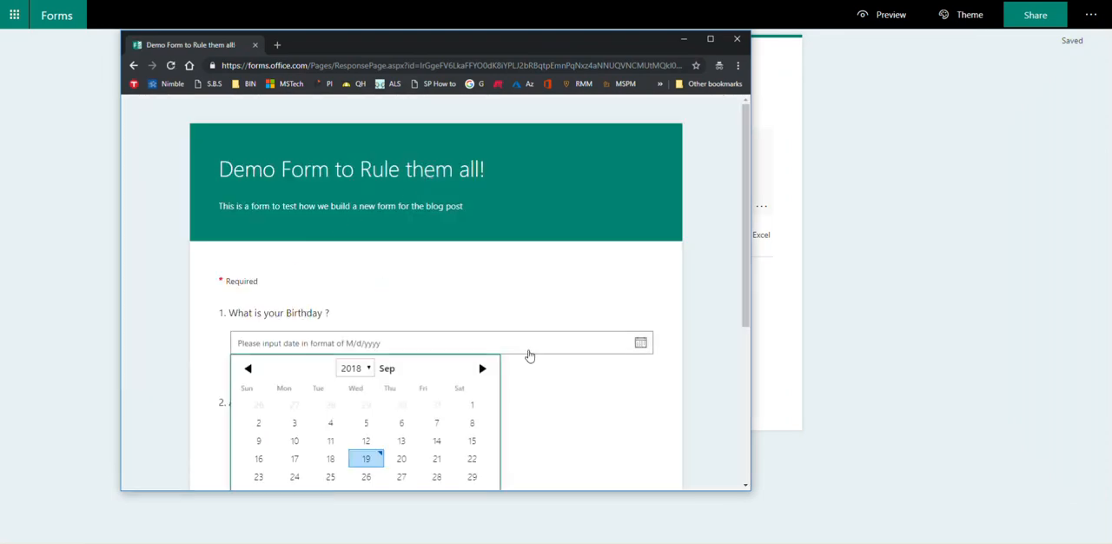
pyautogui.scroll(-2, 551, 319)
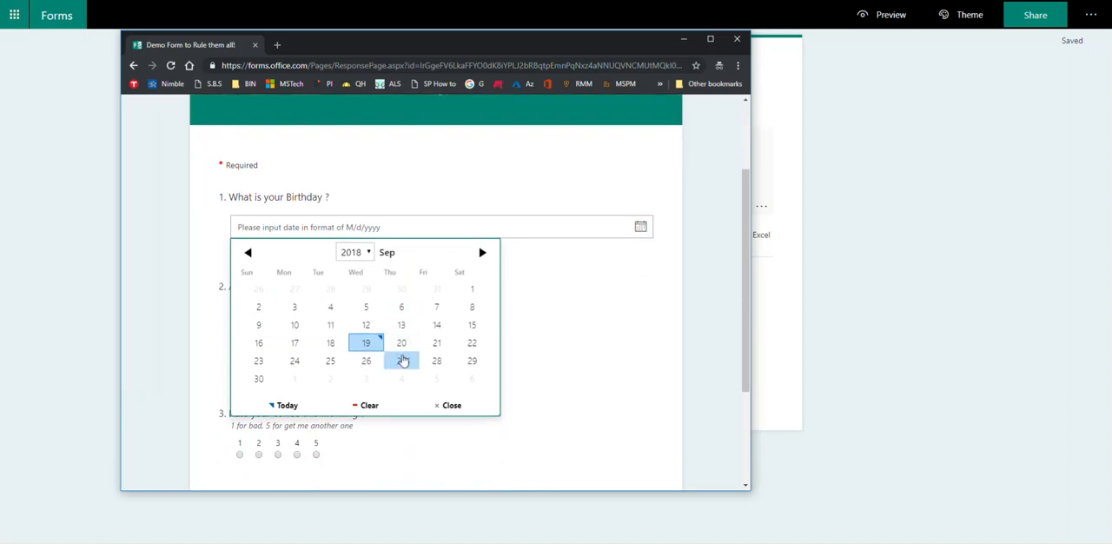
pyautogui.click(365, 365)
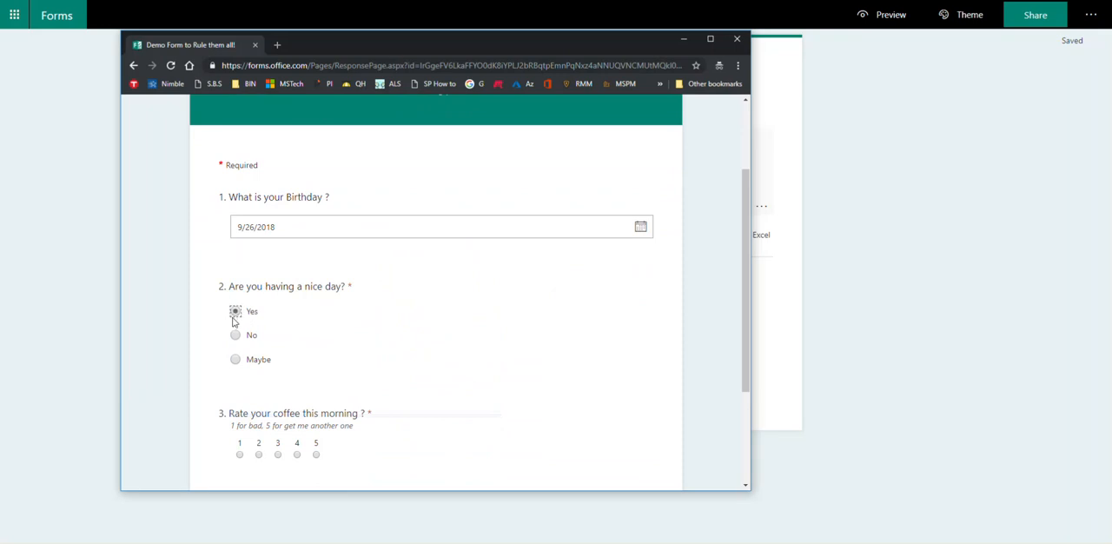
pyautogui.click(237, 360)
pyautogui.click(236, 336)
pyautogui.click(236, 311)
pyautogui.click(235, 312)
# Step: Rate the morning coffee 5 and submit the response
pyautogui.scroll(-2, 236, 339)
pyautogui.click(316, 297)
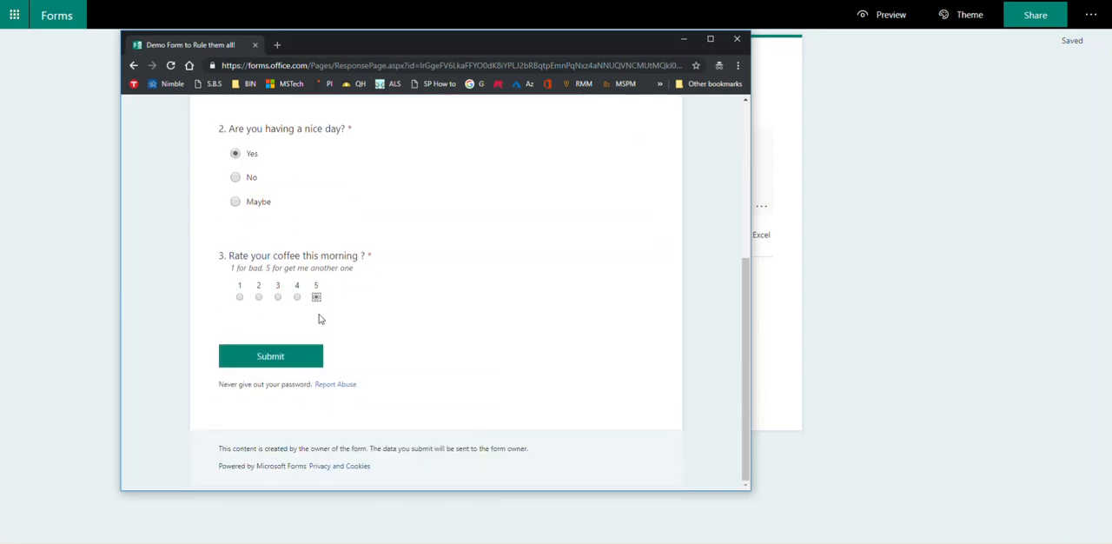
pyautogui.click(295, 355)
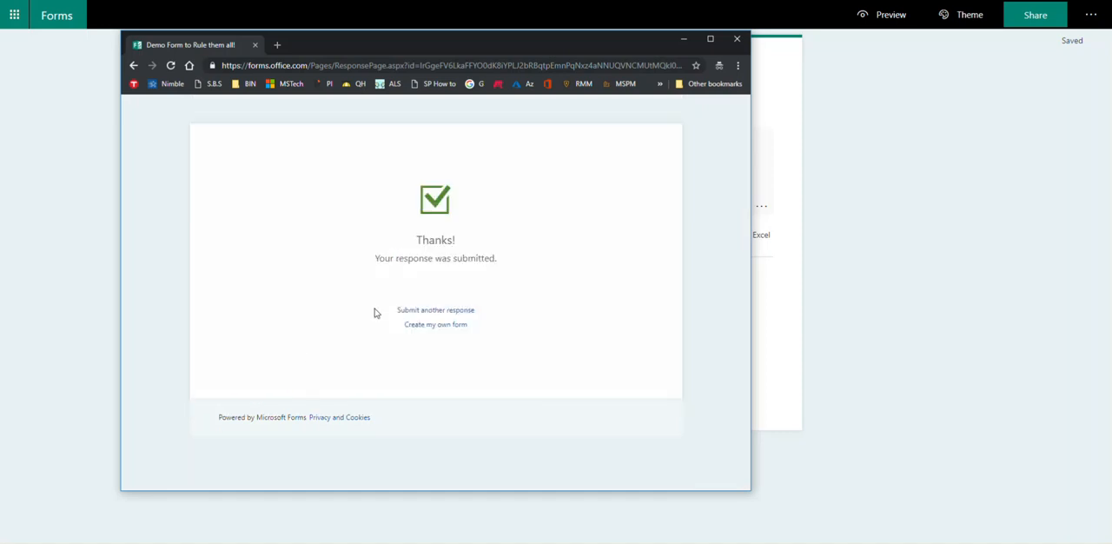
# Step: Submit another response with a birthday date, No for the nice day question and a coffee rating of 1
pyautogui.click(419, 315)
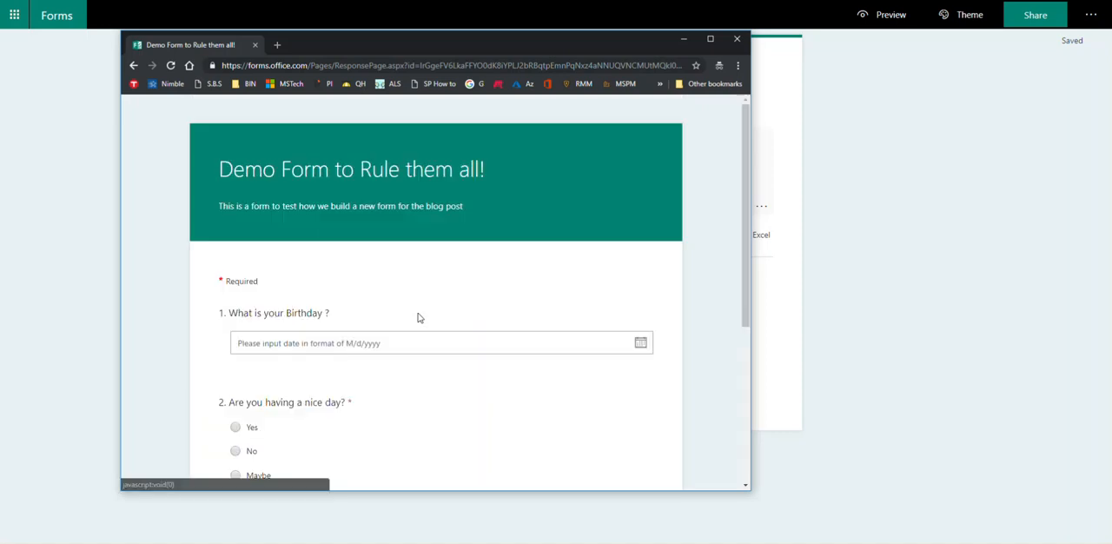
pyautogui.click(640, 343)
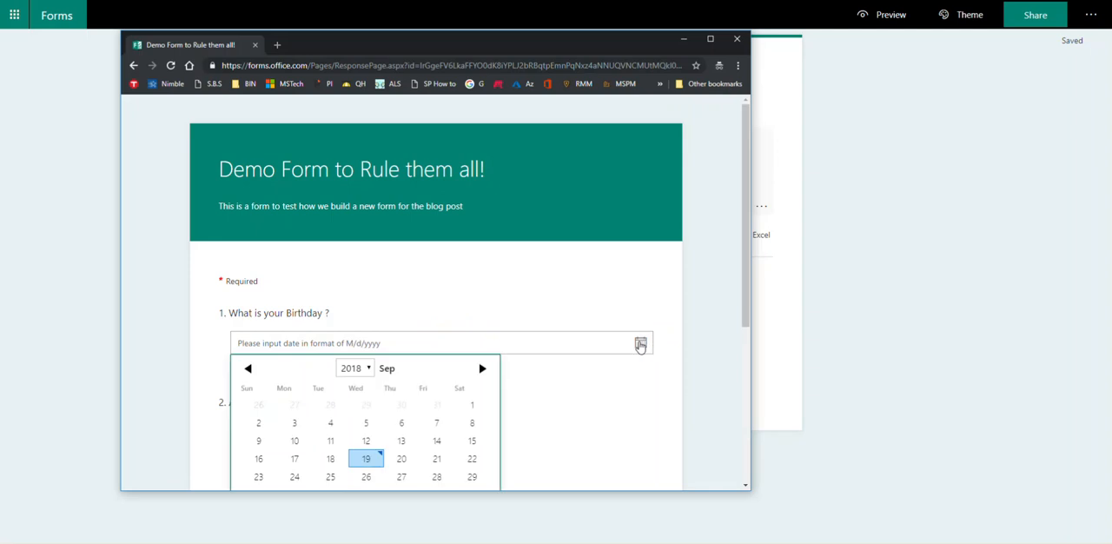
pyautogui.click(403, 423)
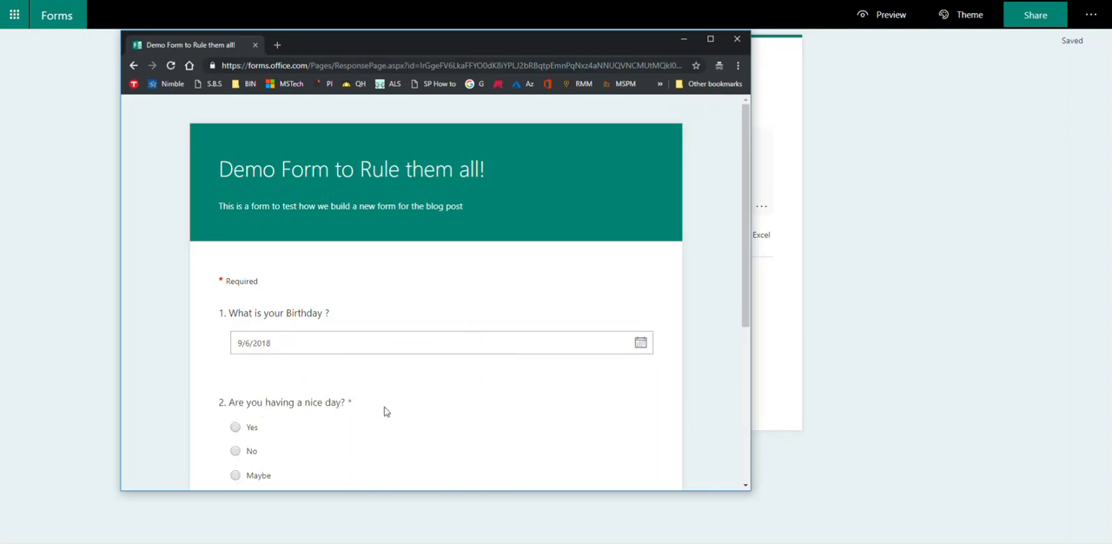
pyautogui.click(236, 451)
pyautogui.scroll(-3, 451, 405)
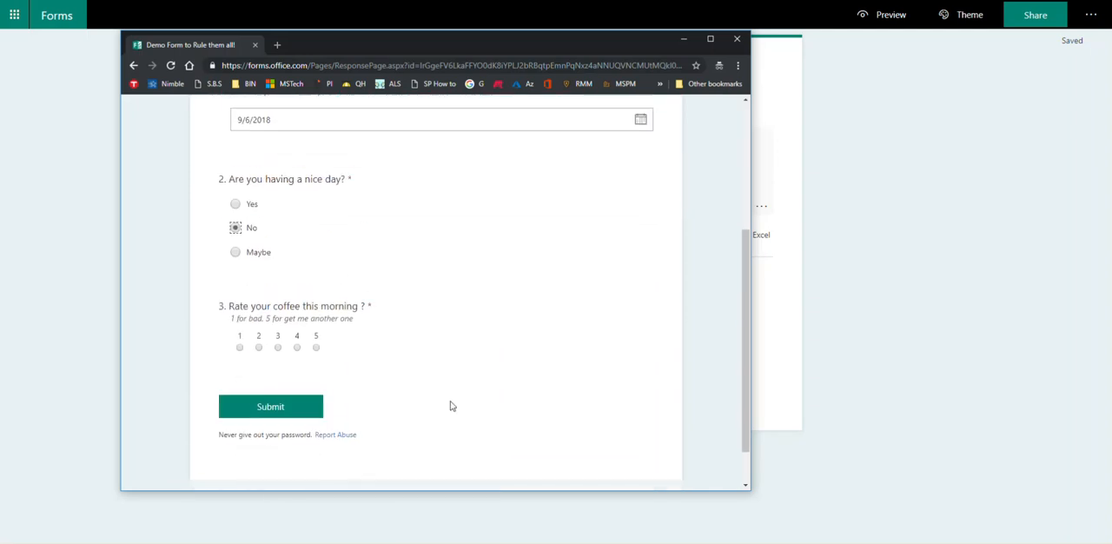
pyautogui.click(264, 401)
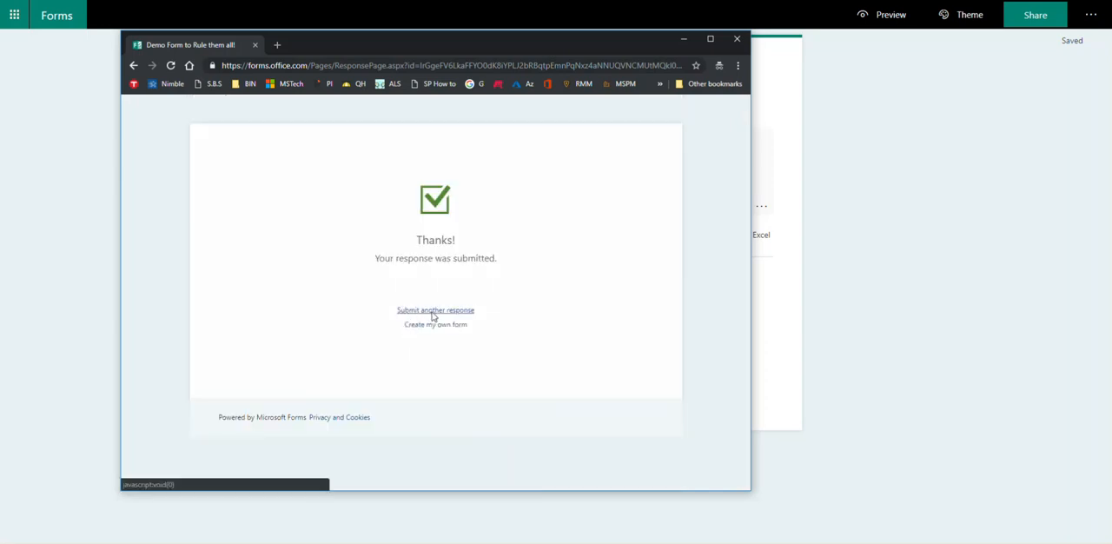
# Step: Submit a further response with a birthday date, Yes for the nice day question and a coffee rating of 4
pyautogui.click(435, 310)
pyautogui.click(640, 344)
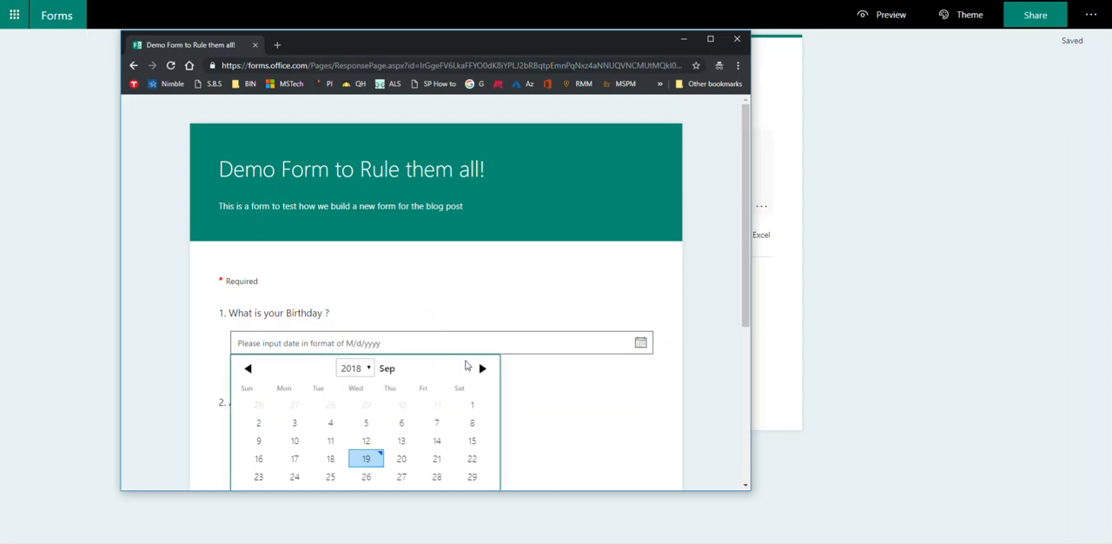
pyautogui.click(475, 460)
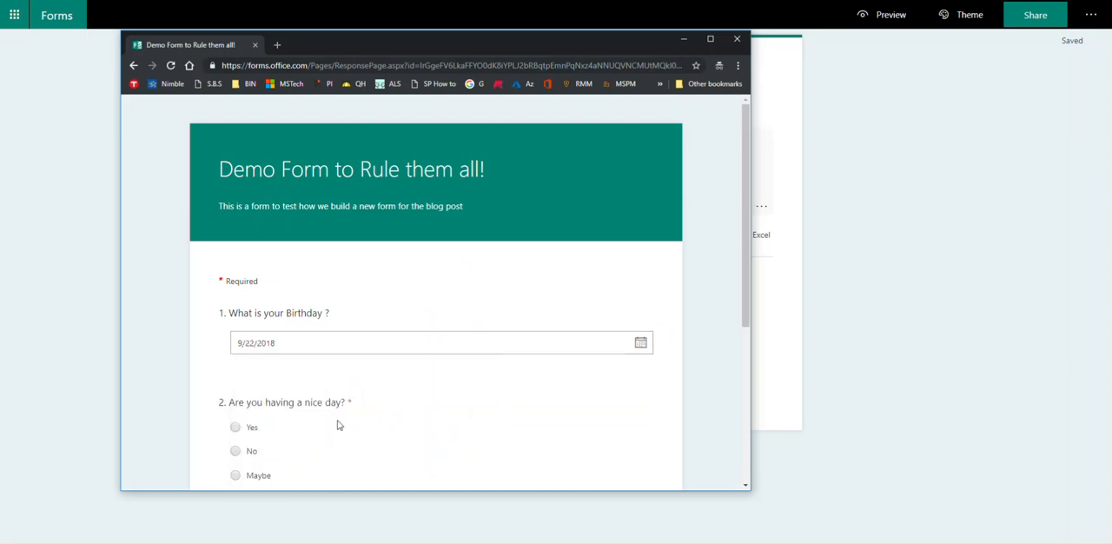
pyautogui.click(236, 428)
pyautogui.scroll(-3, 337, 427)
pyautogui.click(297, 297)
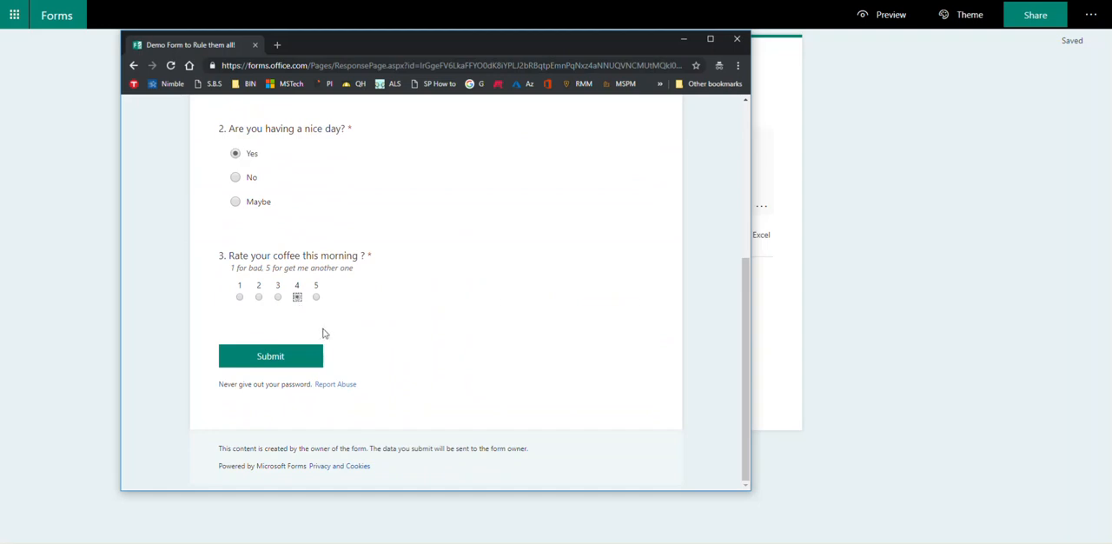
pyautogui.click(277, 358)
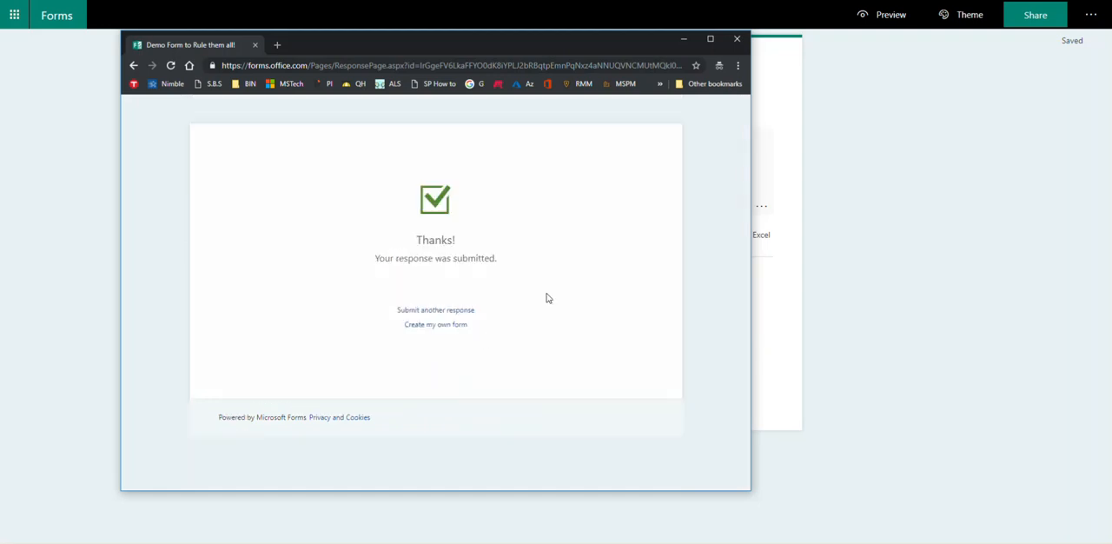
# Step: Close the incognito window, reload the form's responses page and review the summary for all three questions
pyautogui.click(737, 38)
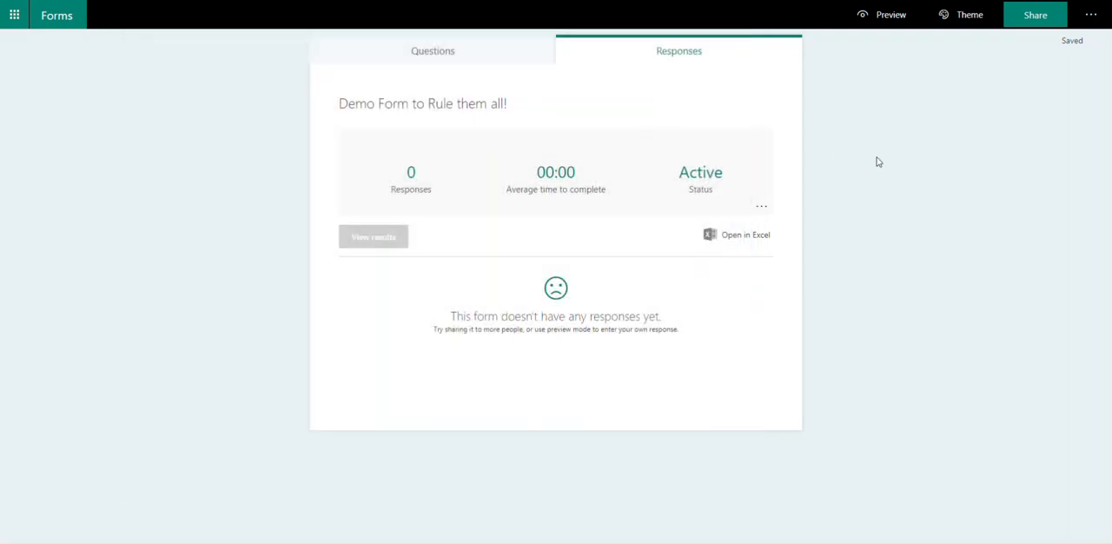
pyautogui.press('F5')
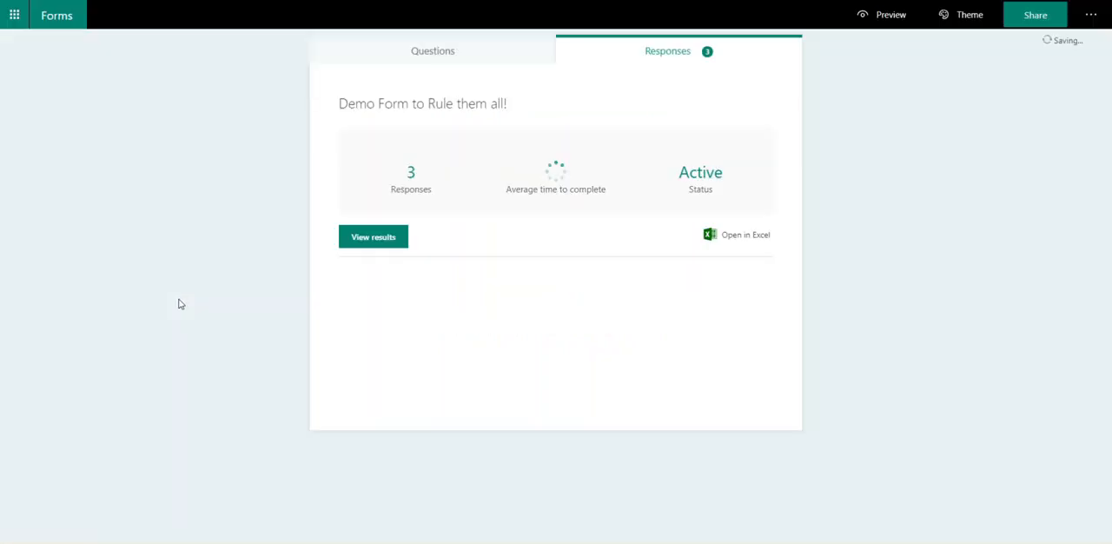
pyautogui.scroll(-1, 231, 301)
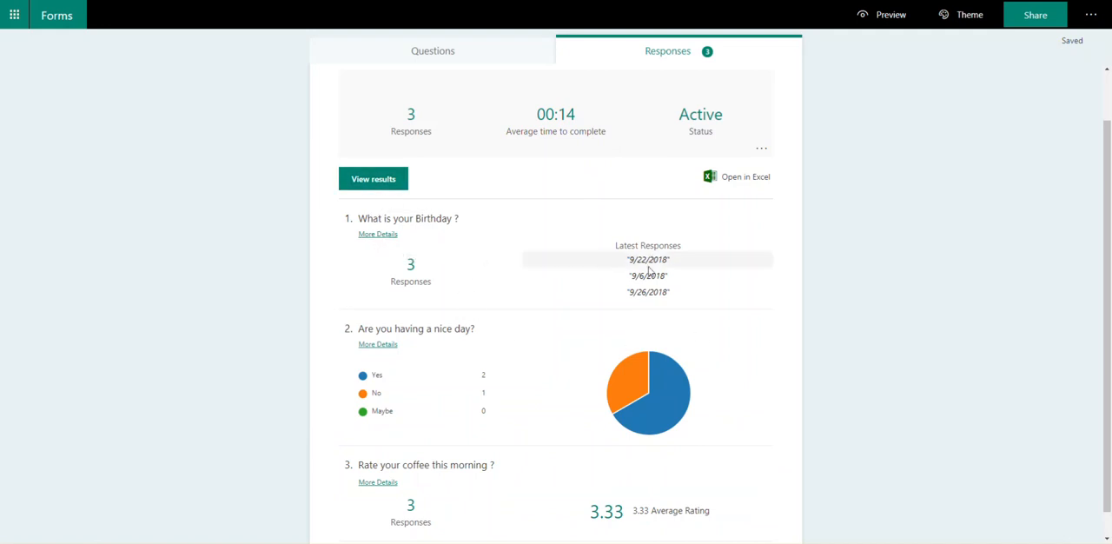
pyautogui.scroll(-1, 539, 260)
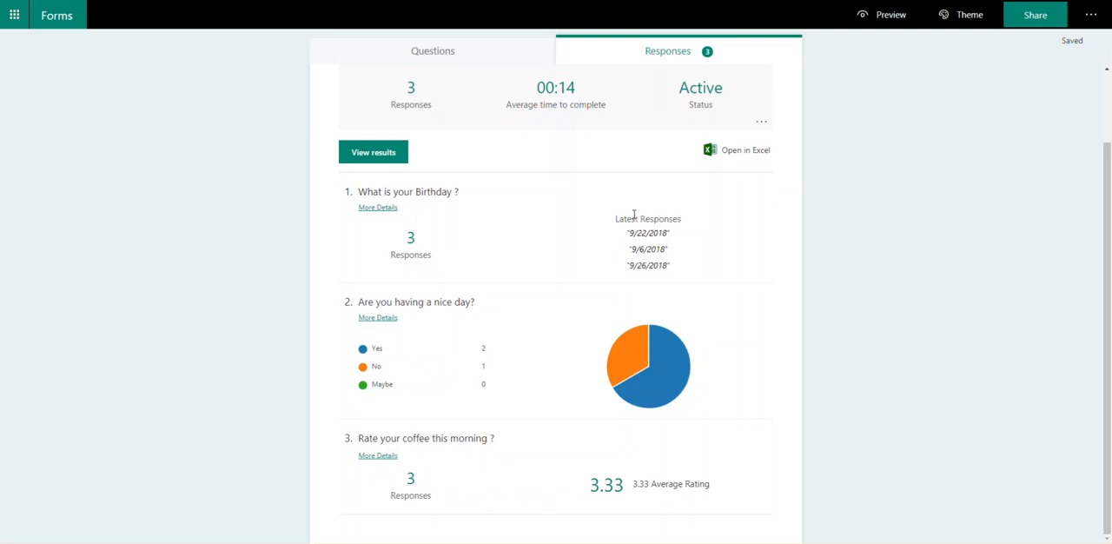
# Step: Export the form responses to Excel, view the downloaded workbook and close it
pyautogui.click(755, 158)
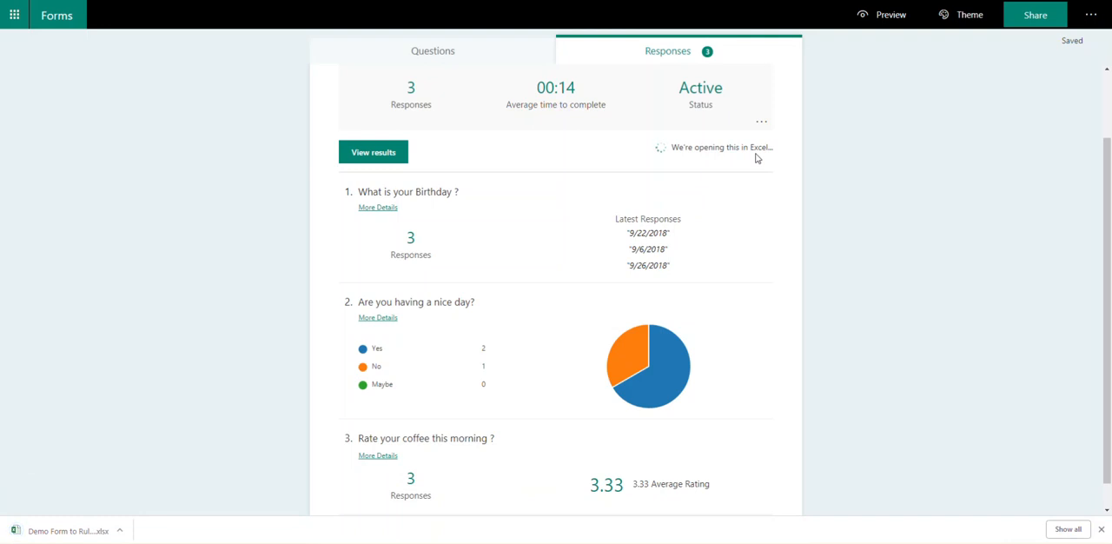
pyautogui.click(96, 530)
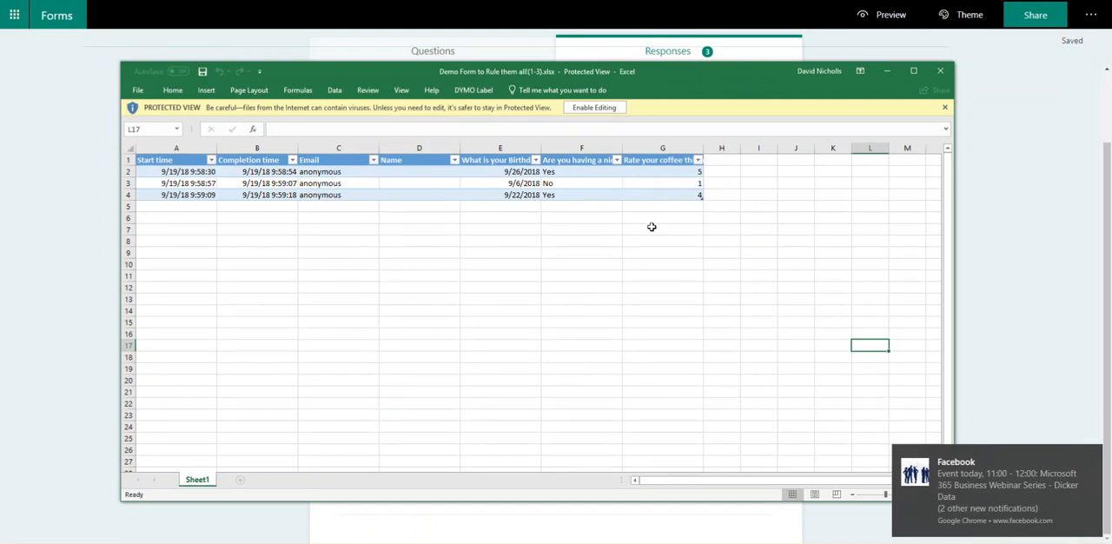
pyautogui.click(1092, 457)
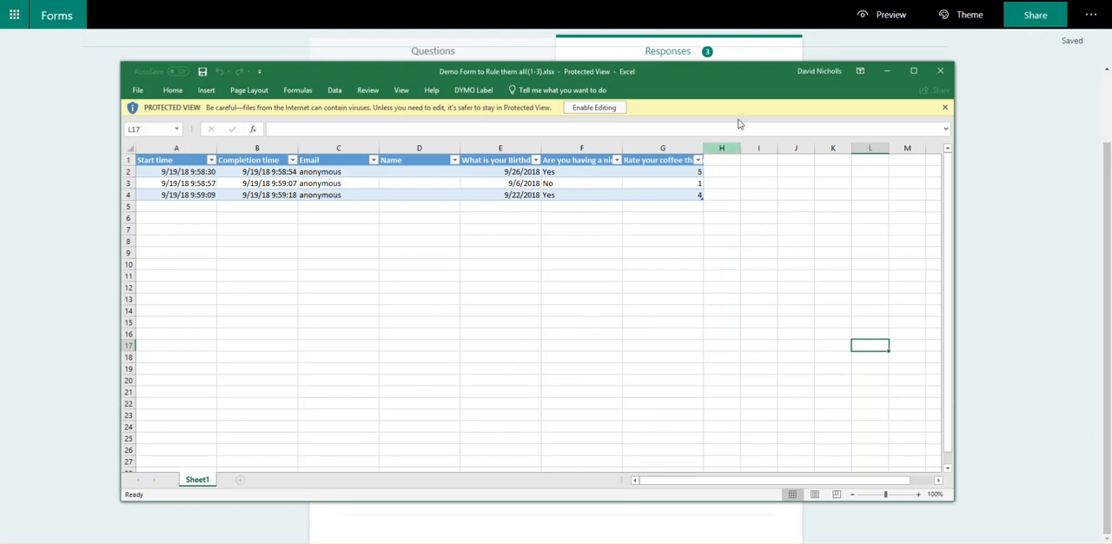
pyautogui.moveTo(751, 82)
pyautogui.mouseDown()
pyautogui.moveTo(728, 307)
pyautogui.moveTo(741, 78)
pyautogui.mouseUp()
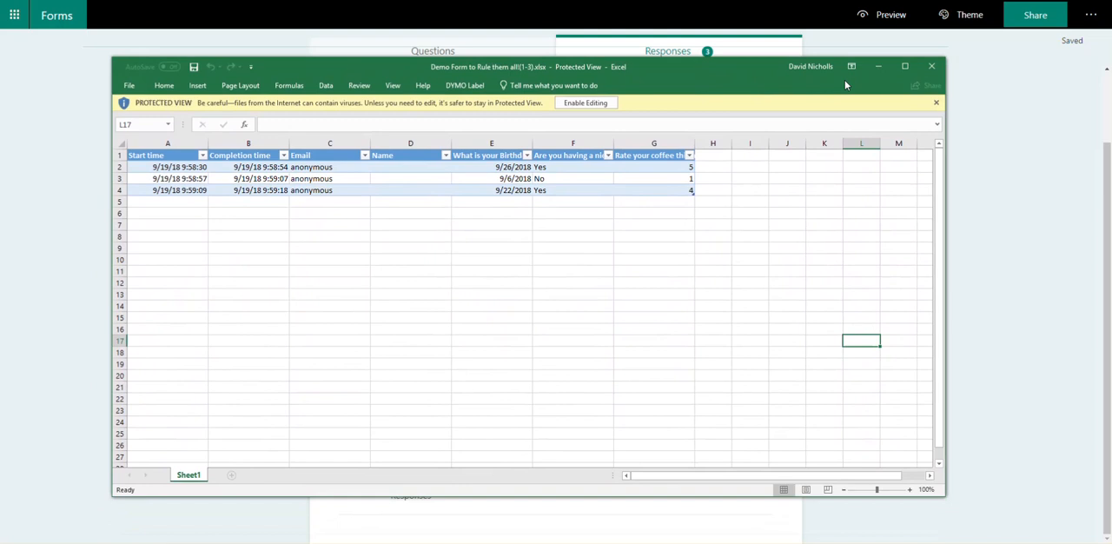
pyautogui.click(928, 69)
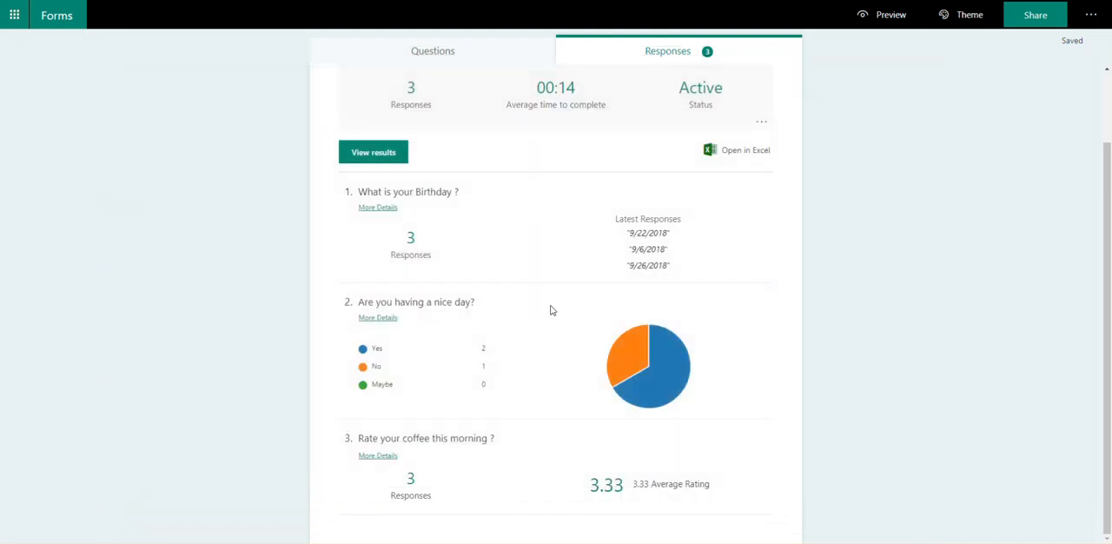
# Step: View the individual results, browse through the respondents' answers and return to the response summary
pyautogui.click(392, 159)
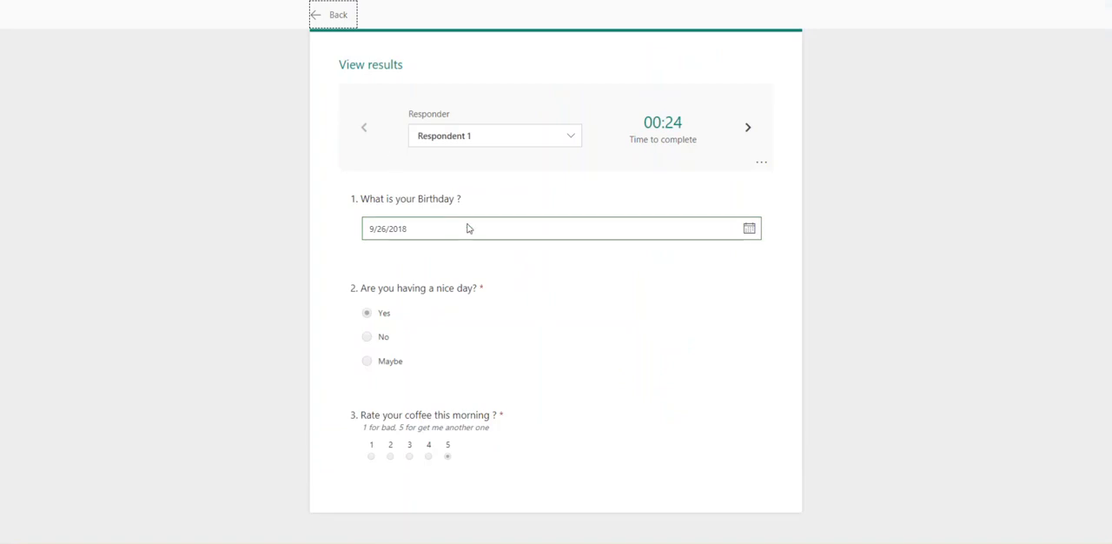
pyautogui.click(573, 136)
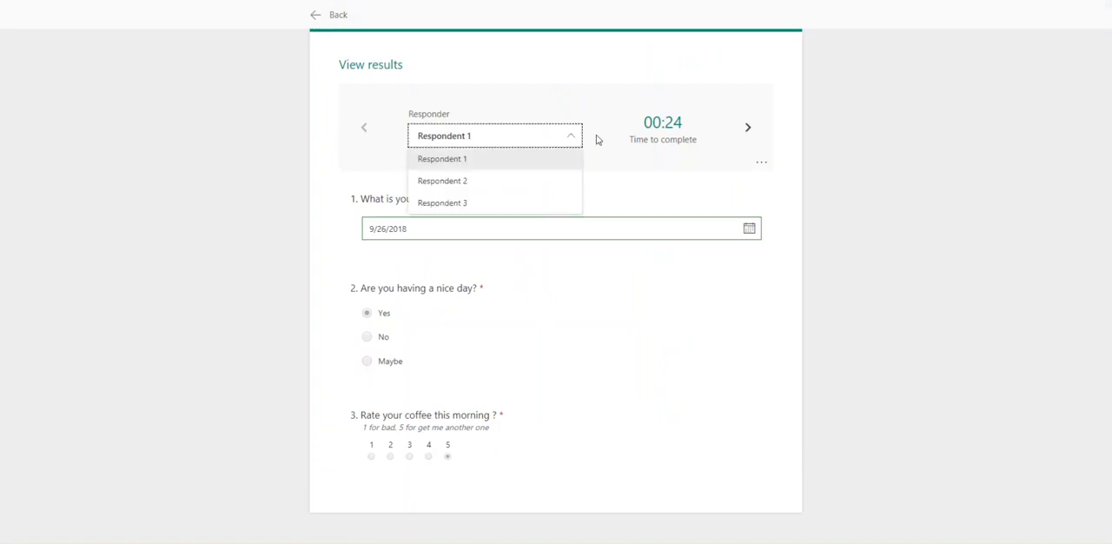
pyautogui.click(852, 172)
pyautogui.click(749, 129)
pyautogui.click(749, 129)
pyautogui.click(364, 128)
pyautogui.click(364, 128)
pyautogui.click(333, 17)
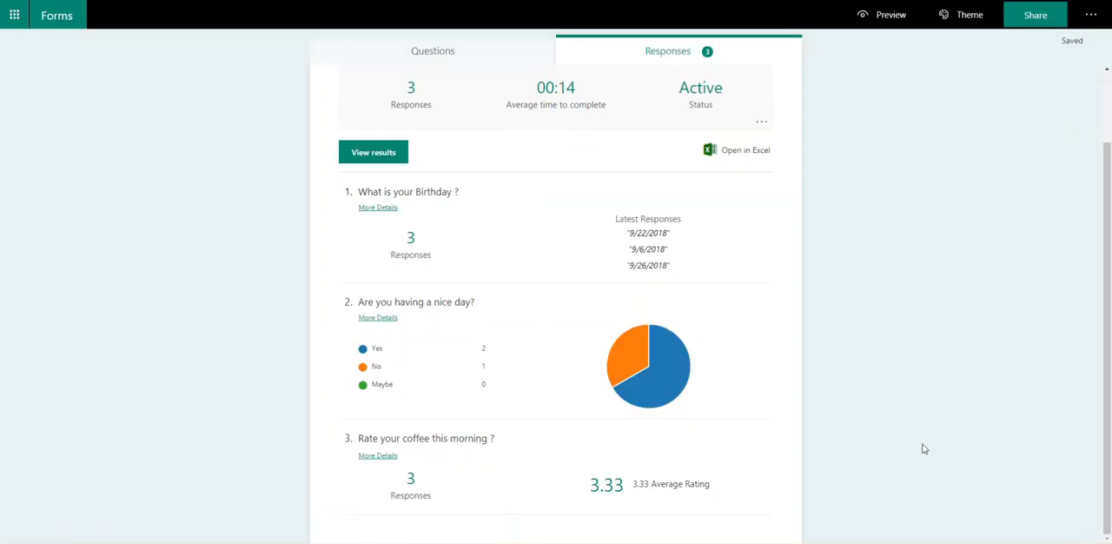
# Step: Look over the form's questions, return to the responses and view the additional response options without choosing one
pyautogui.scroll(2, 921, 450)
pyautogui.click(434, 56)
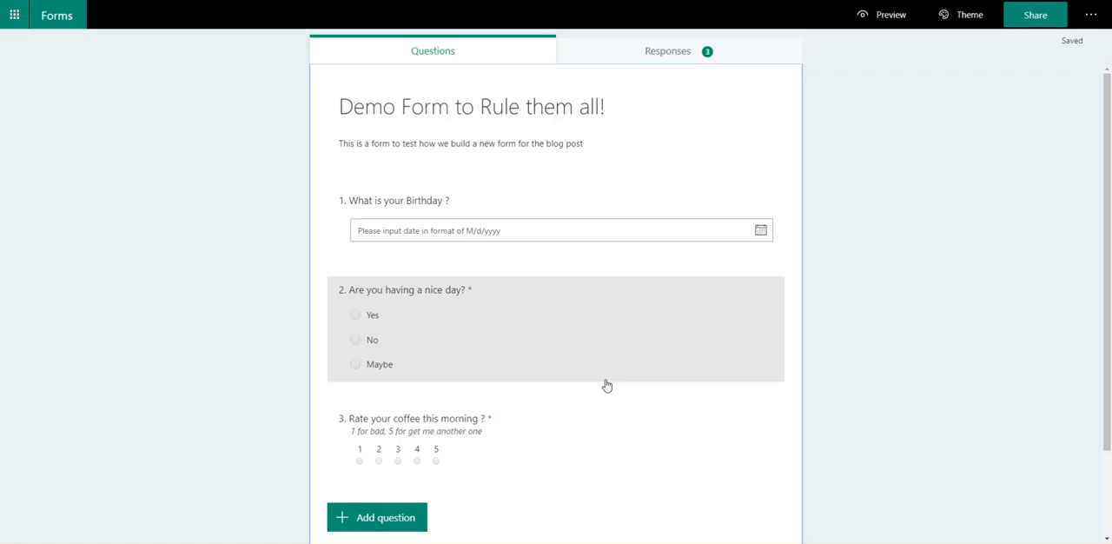
pyautogui.click(658, 55)
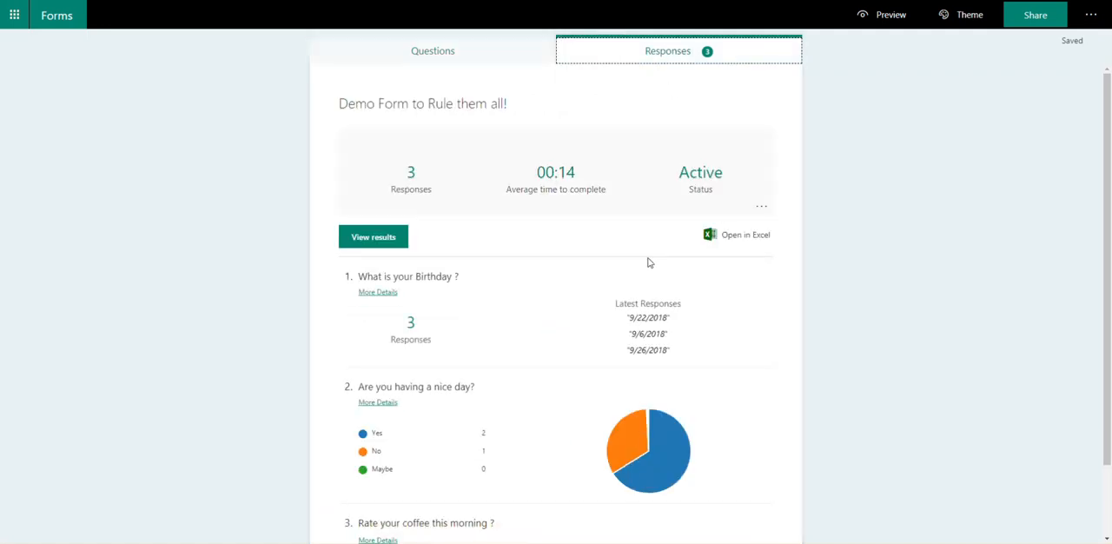
pyautogui.click(762, 209)
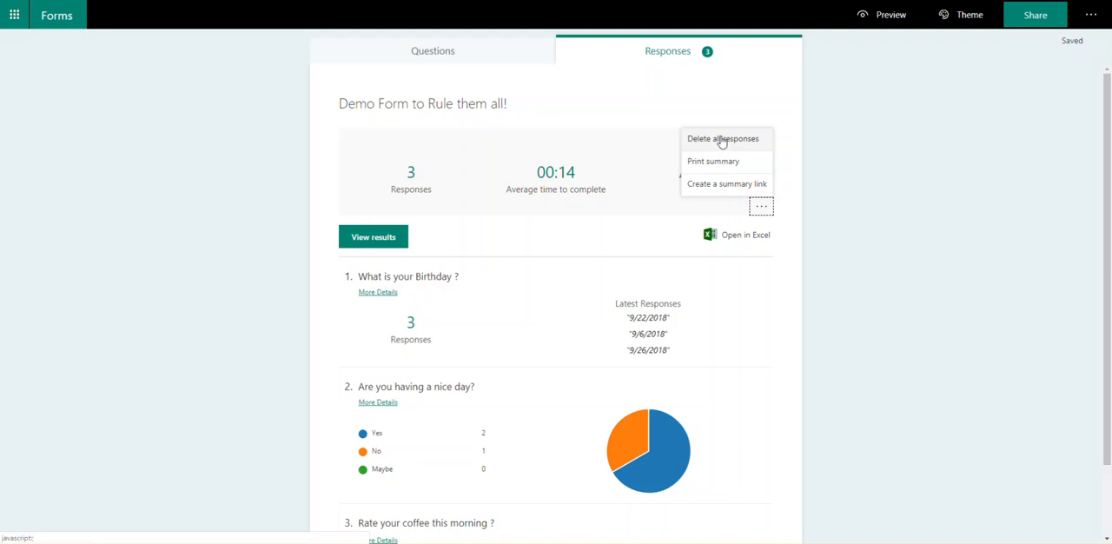
pyautogui.click(133, 204)
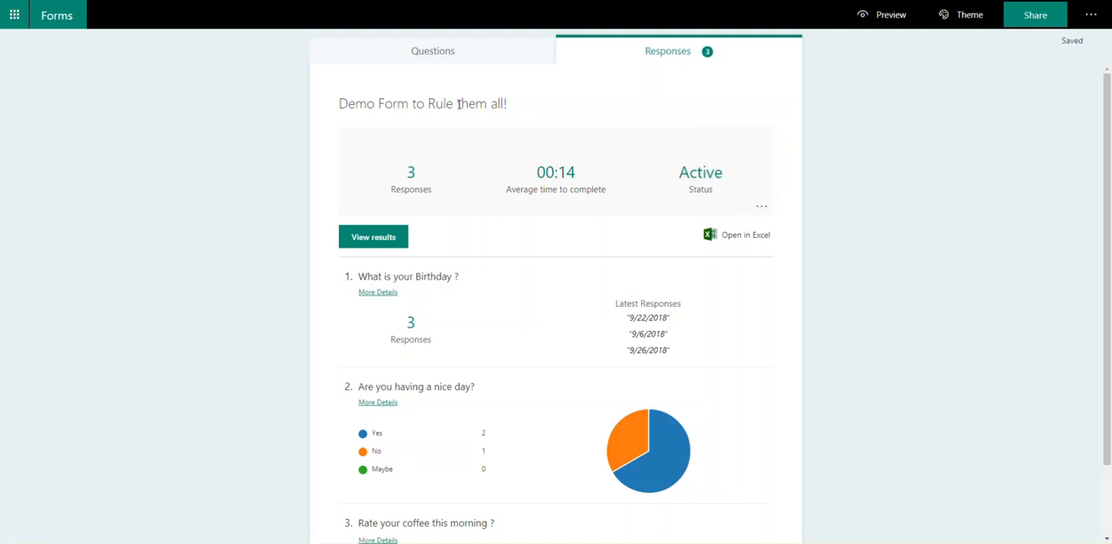